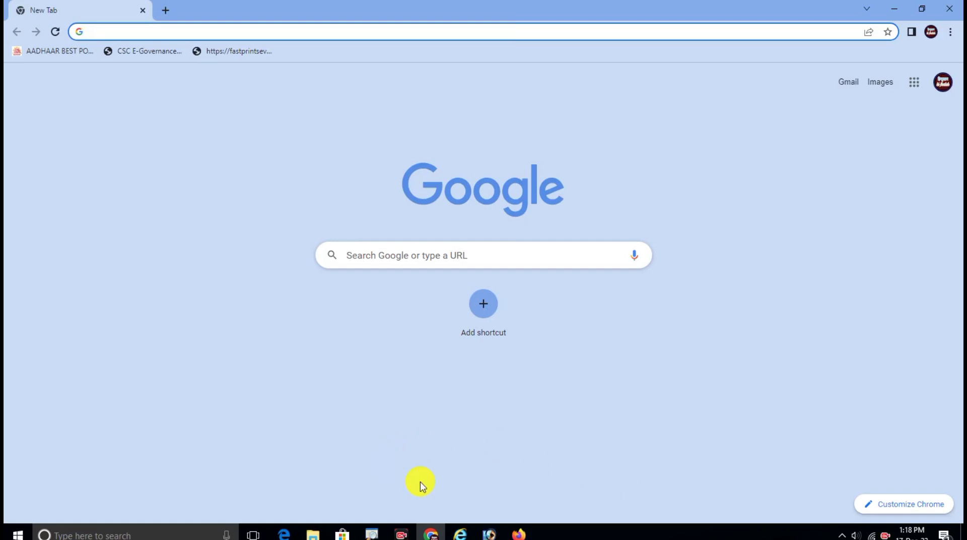
Search Google for 'jharkhand citizen' and open the 'Citizen - Jharkhand Police' portal
click(394, 256)
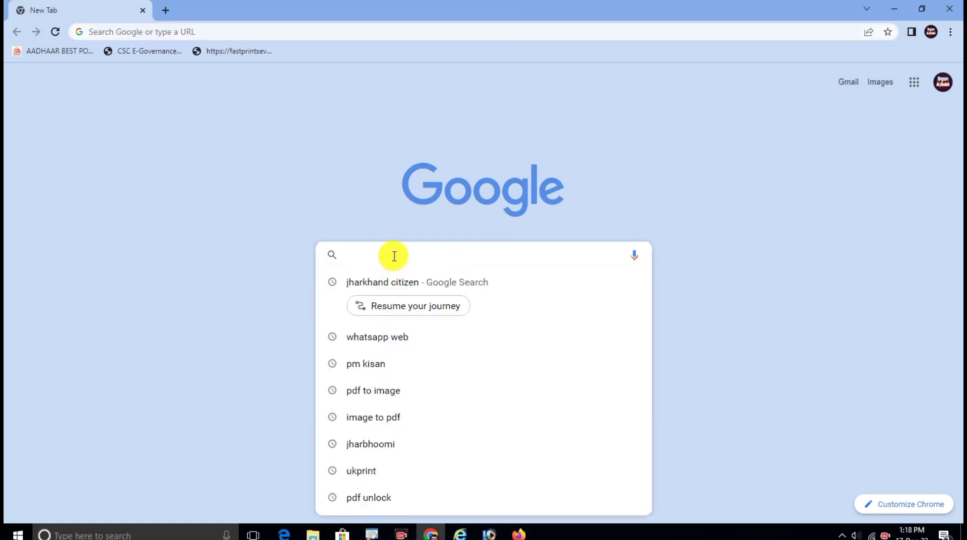
text(jharkh)
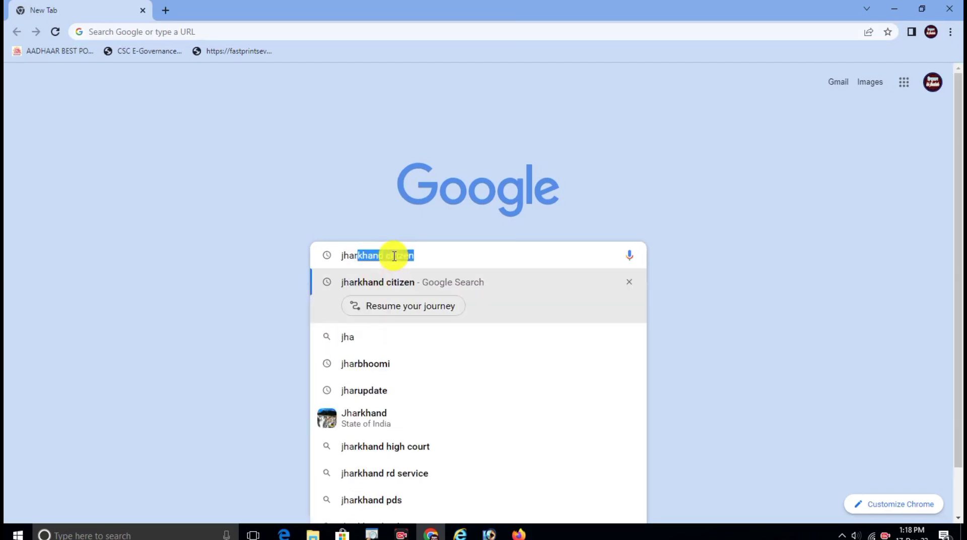
text(an)
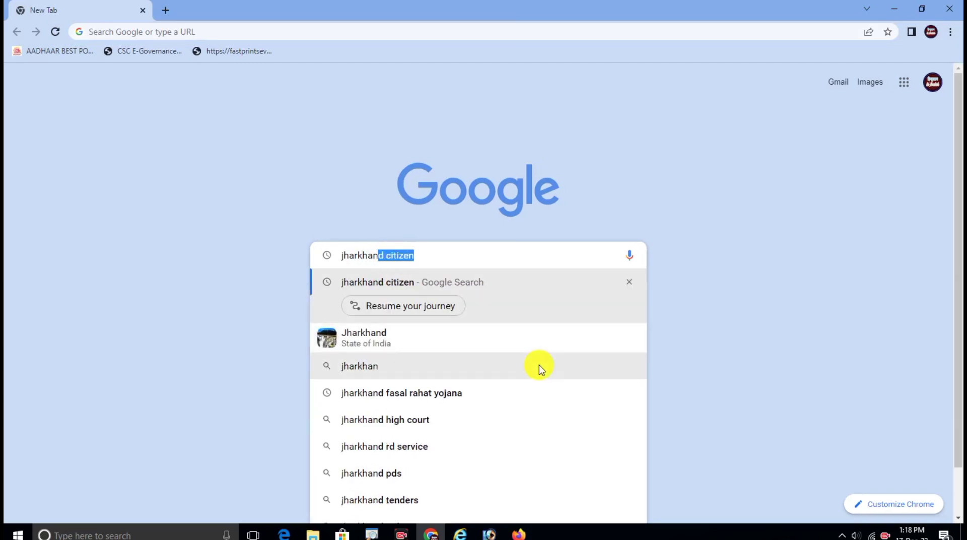
text(d)
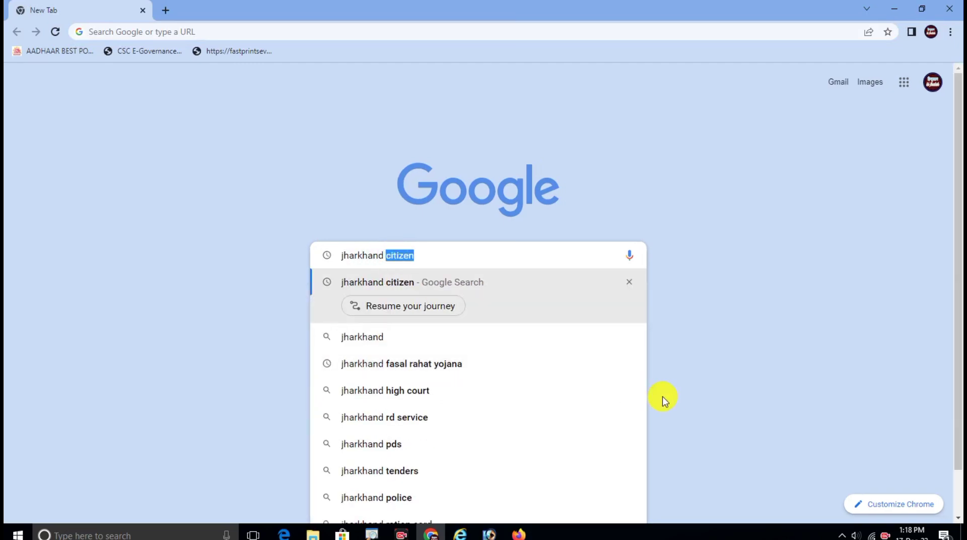
click(395, 282)
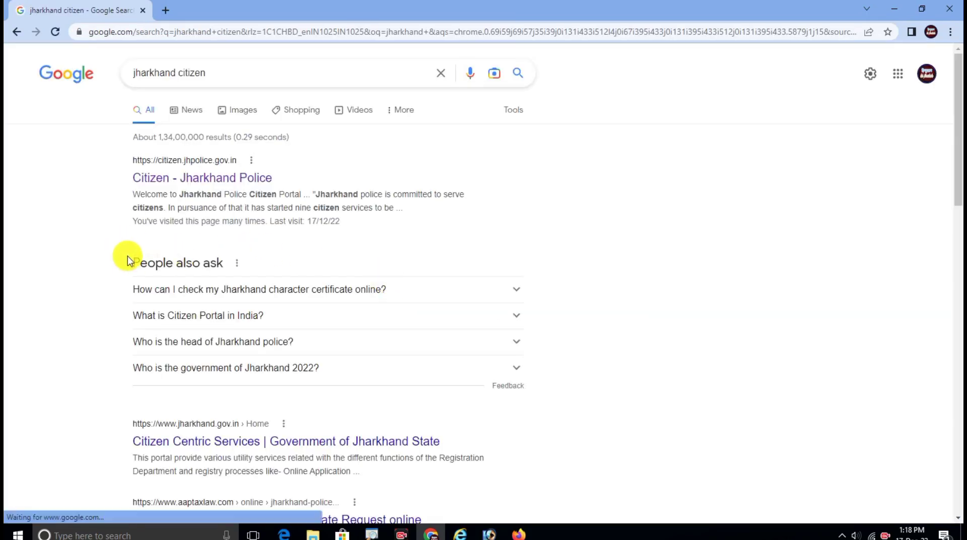
click(118, 161)
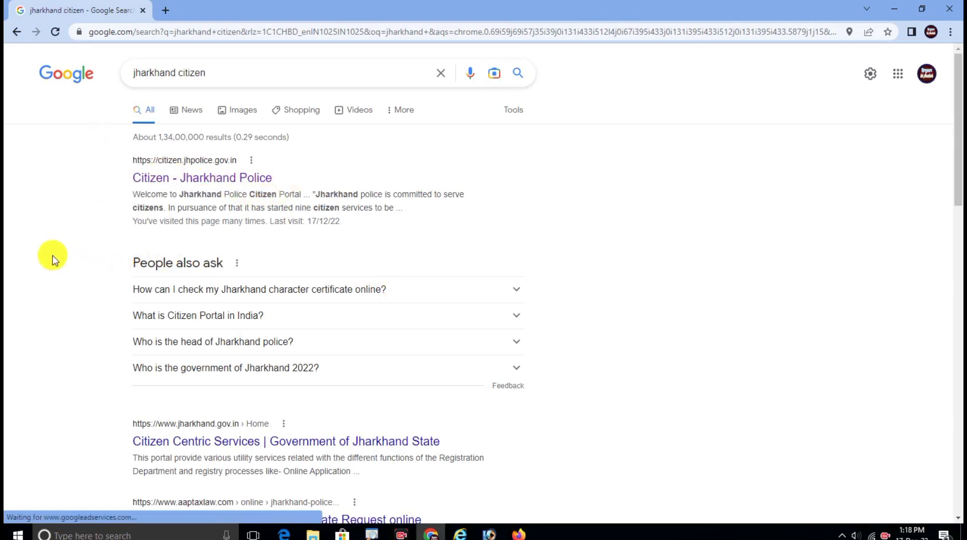
click(221, 180)
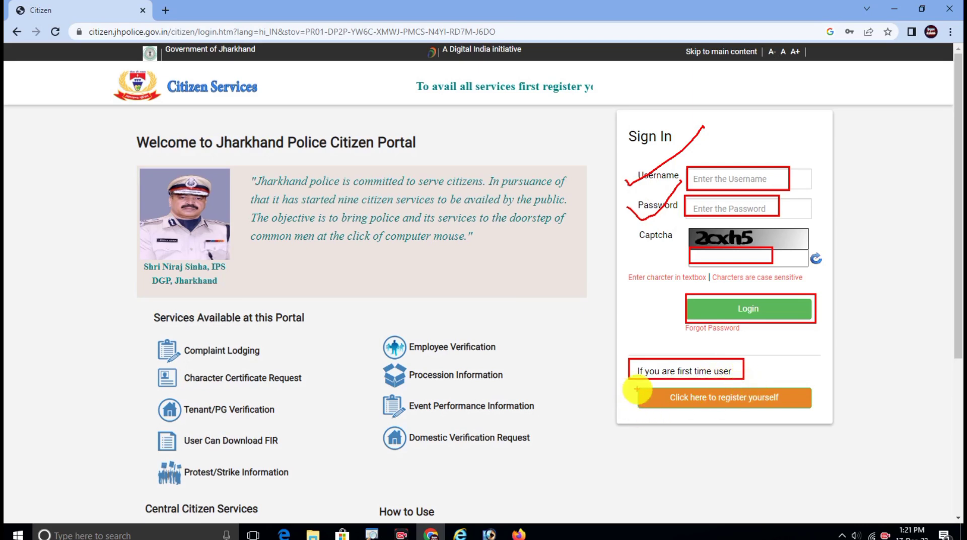
Open the new-user registration form with 'Click here to register yourself'
mouse_move(637, 386)
mouse_down()
mouse_move(815, 412)
mouse_move(804, 366)
mouse_up()
right_click(690, 199)
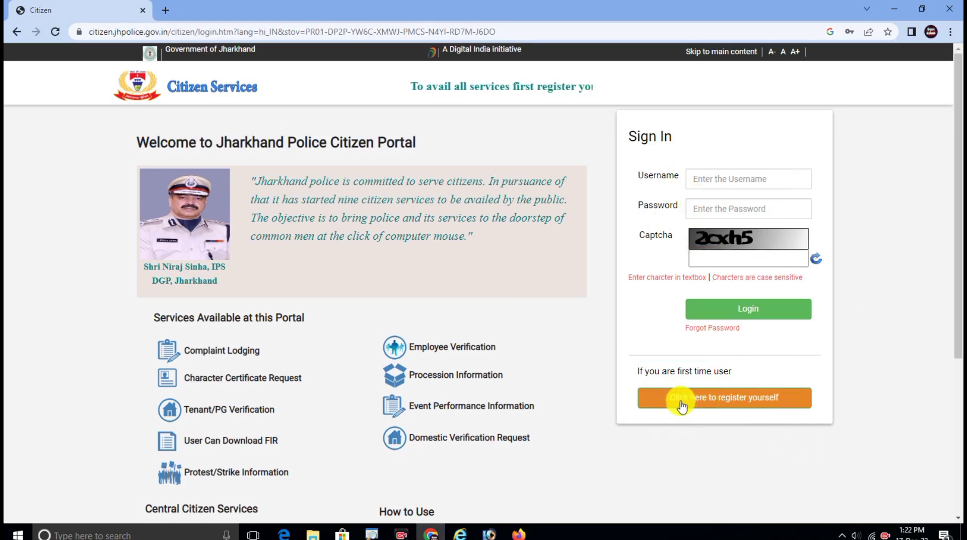
click(733, 400)
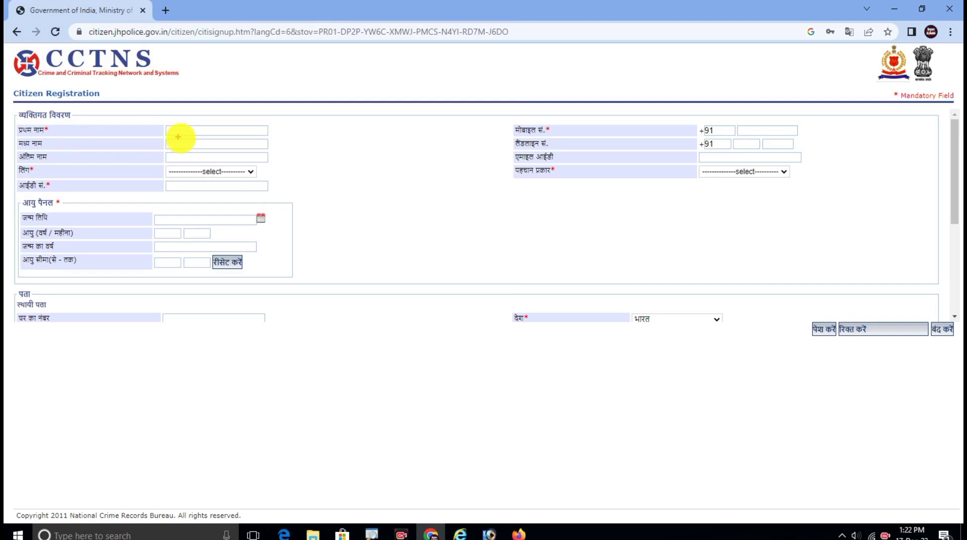
Highlight the registration form's personal-detail fields for viewers
mouse_move(160, 124)
mouse_down()
mouse_move(205, 137)
mouse_move(263, 135)
mouse_up()
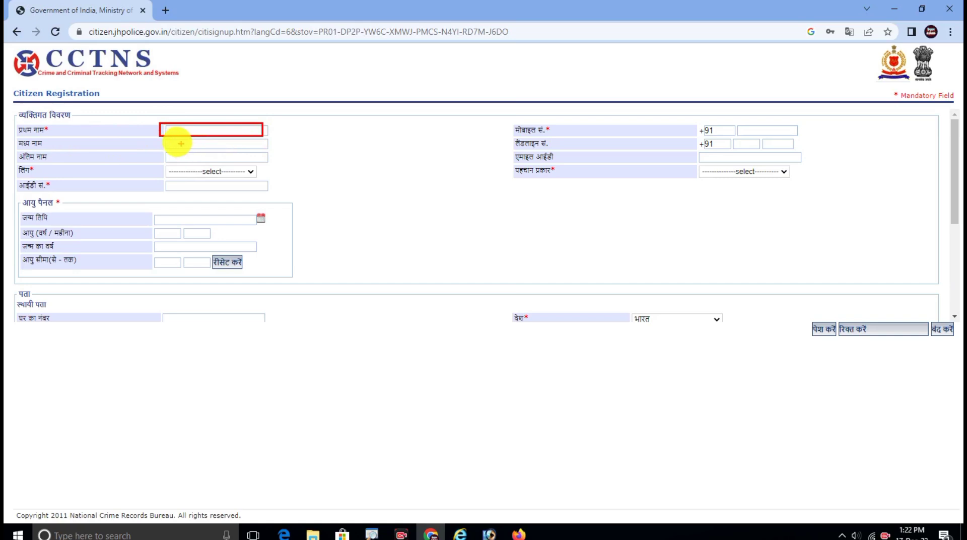
drag(165, 136, 248, 149)
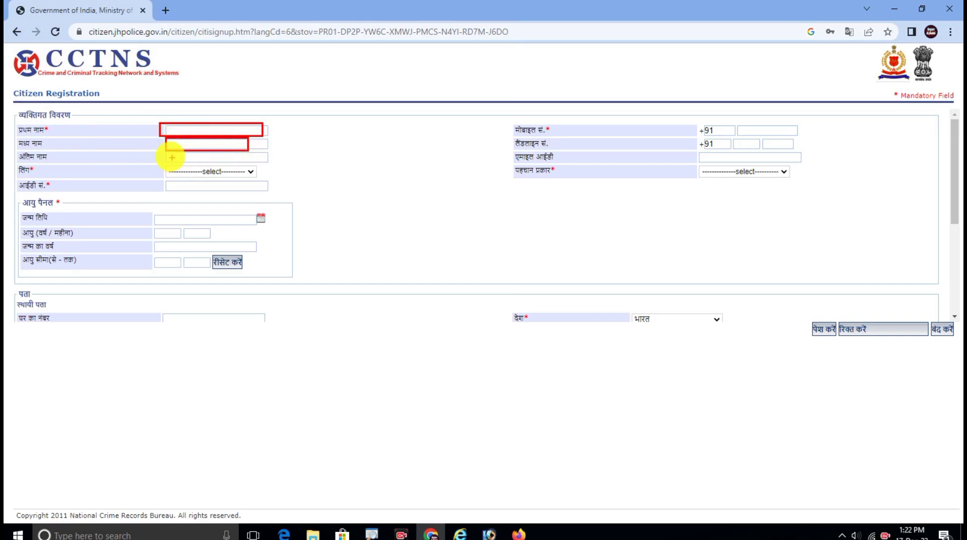
drag(166, 150, 251, 162)
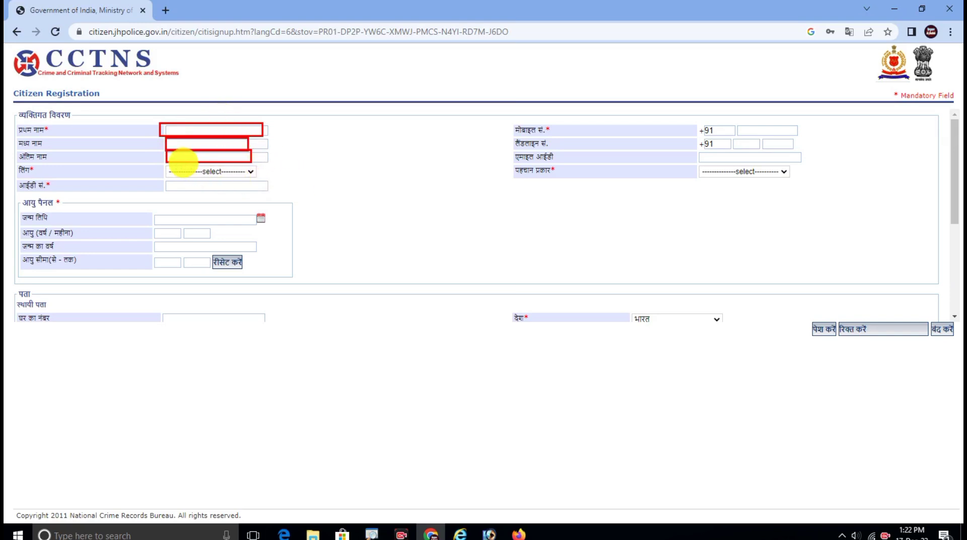
drag(160, 166, 271, 180)
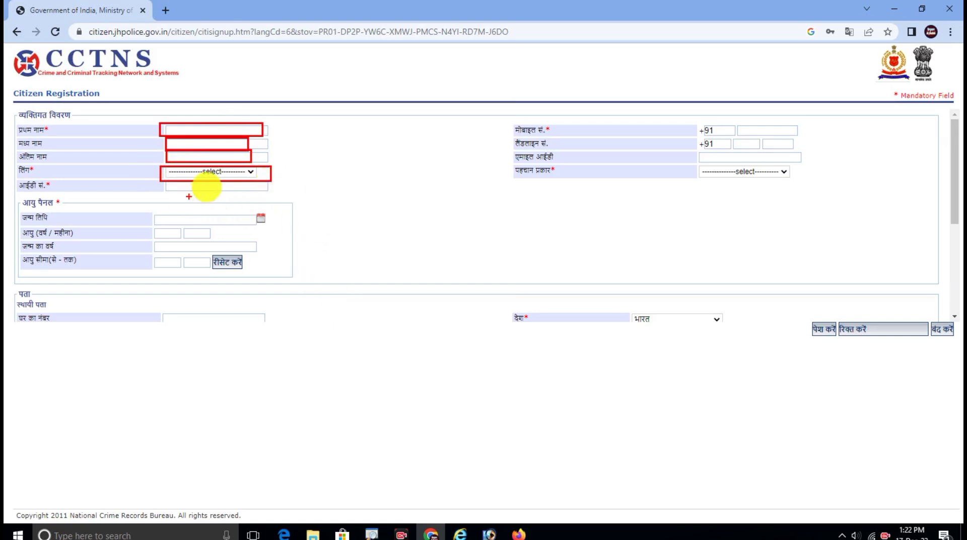
drag(743, 122, 815, 135)
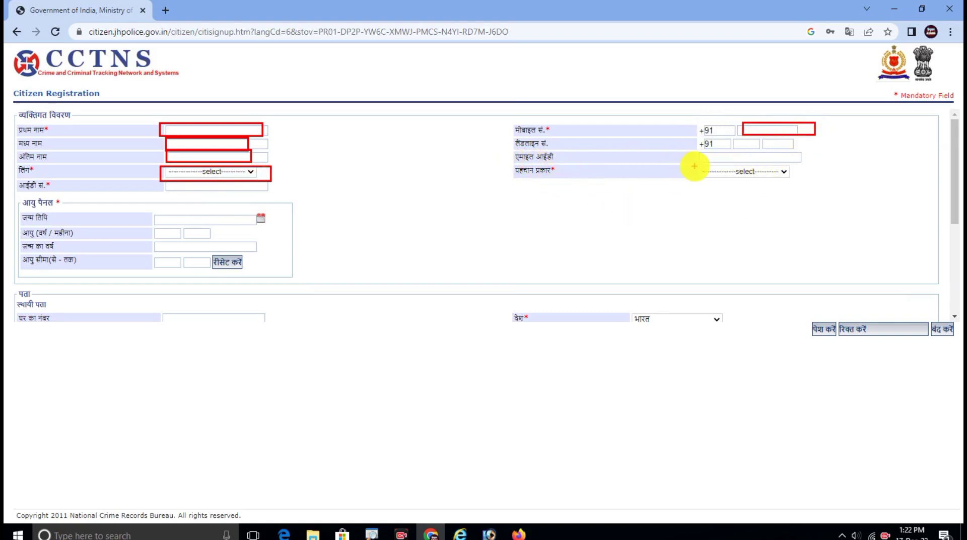
drag(699, 166, 797, 182)
key(Escape)
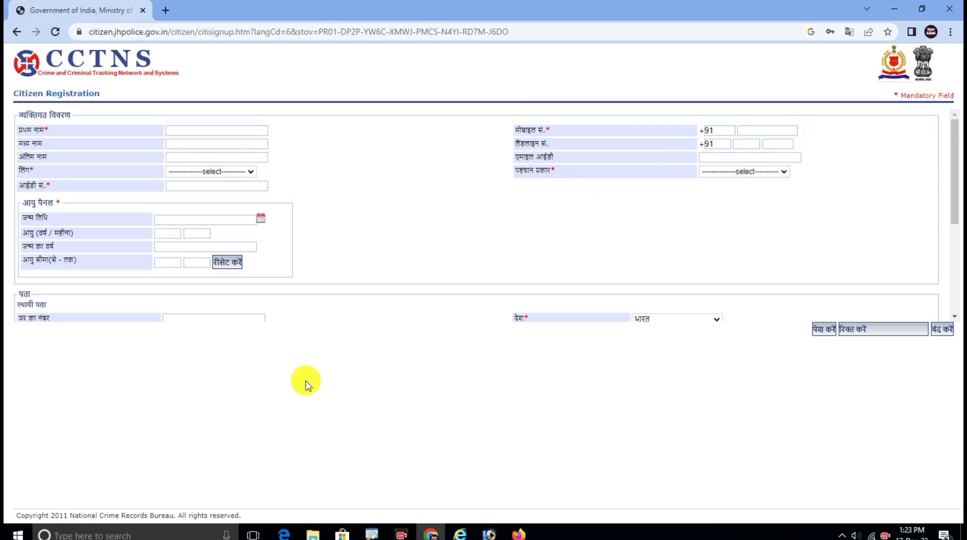
Choose आधार कार्ड (Aadhaar card) as the पहचान प्रकार identity document type
click(781, 173)
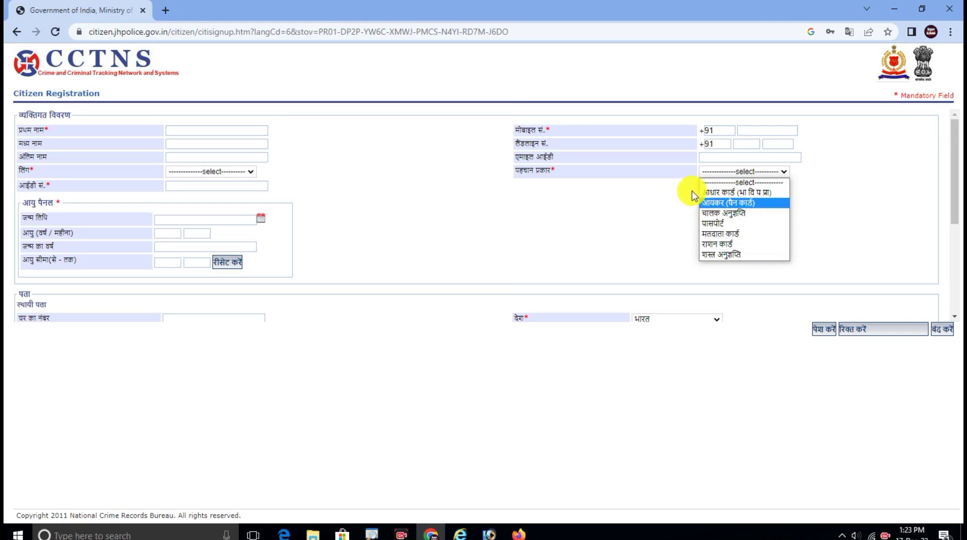
click(718, 194)
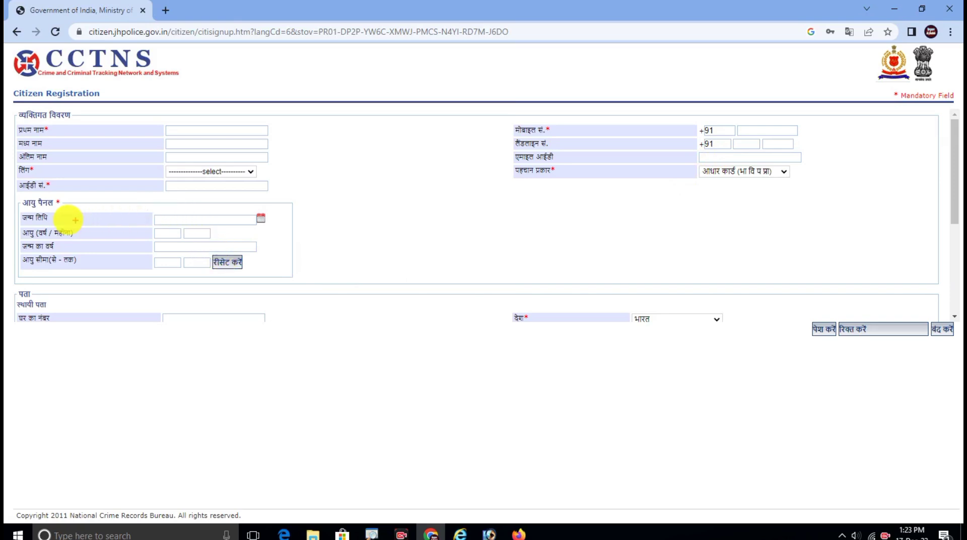
drag(16, 197, 80, 208)
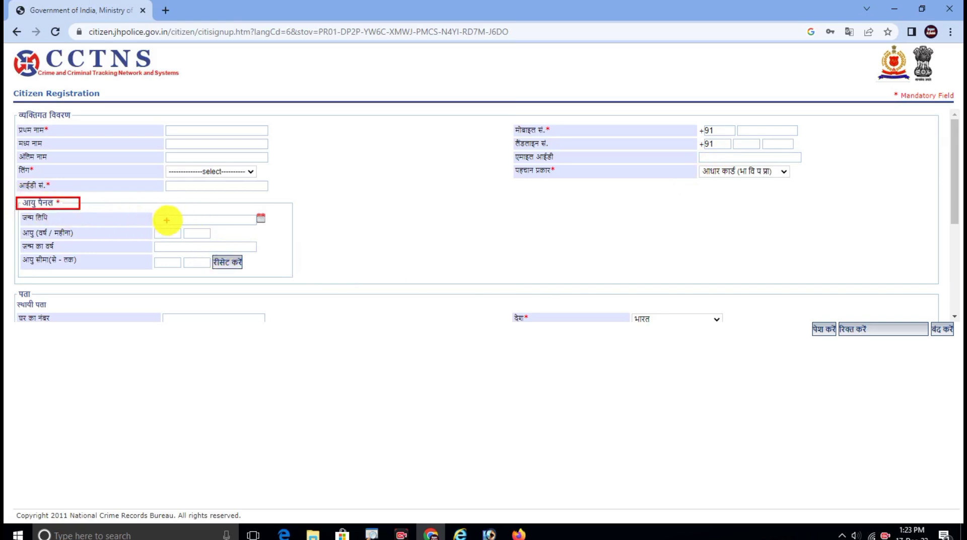
drag(146, 210, 298, 224)
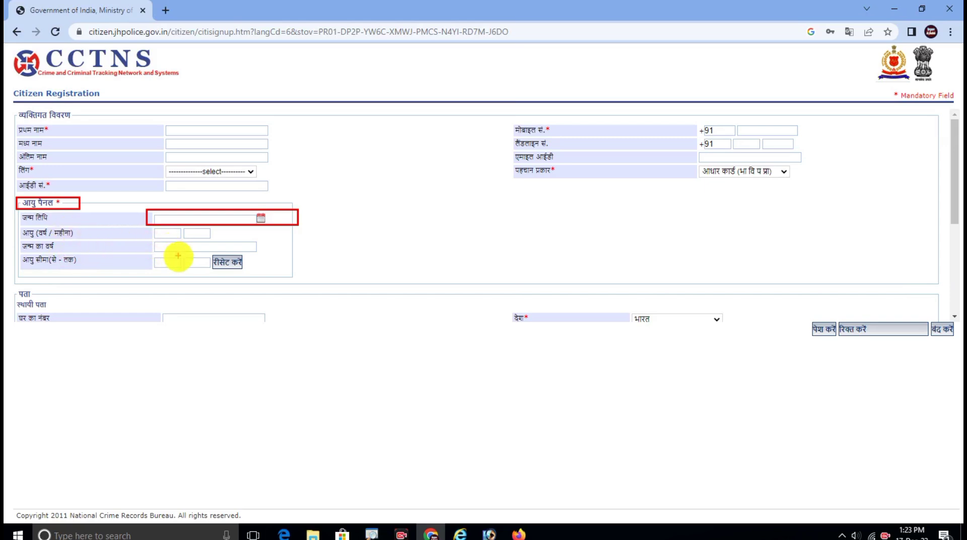
scroll(380, 277, down, 4)
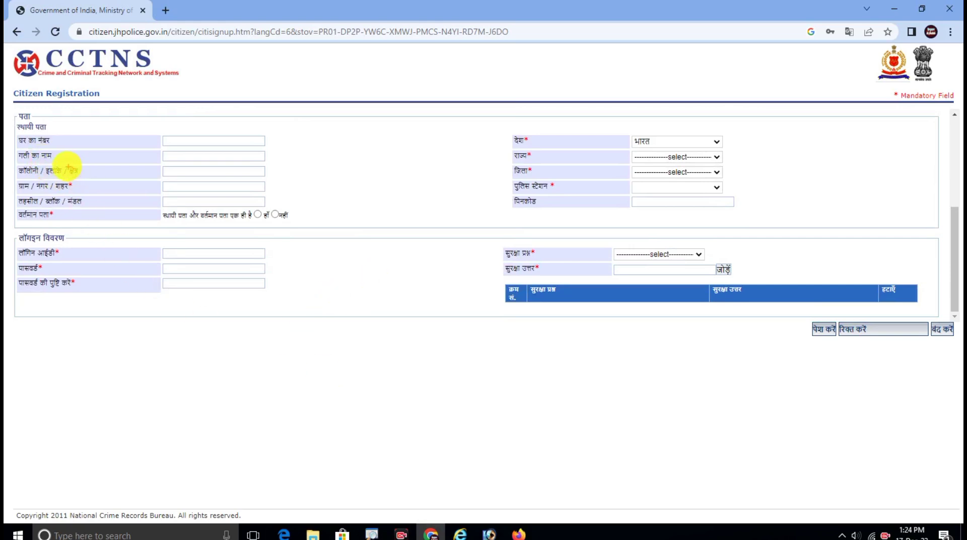
drag(38, 145, 67, 117)
drag(54, 161, 83, 137)
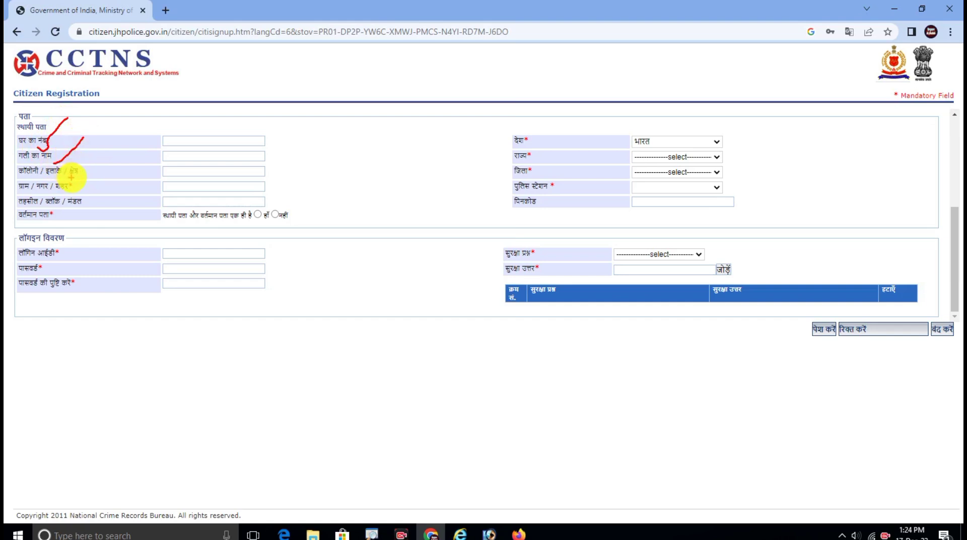
drag(55, 180, 96, 150)
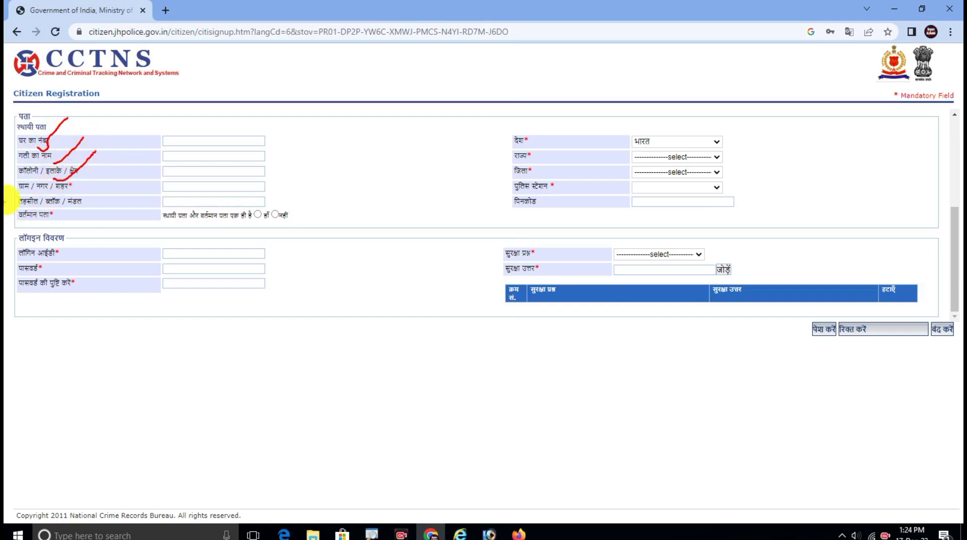
drag(60, 194, 94, 171)
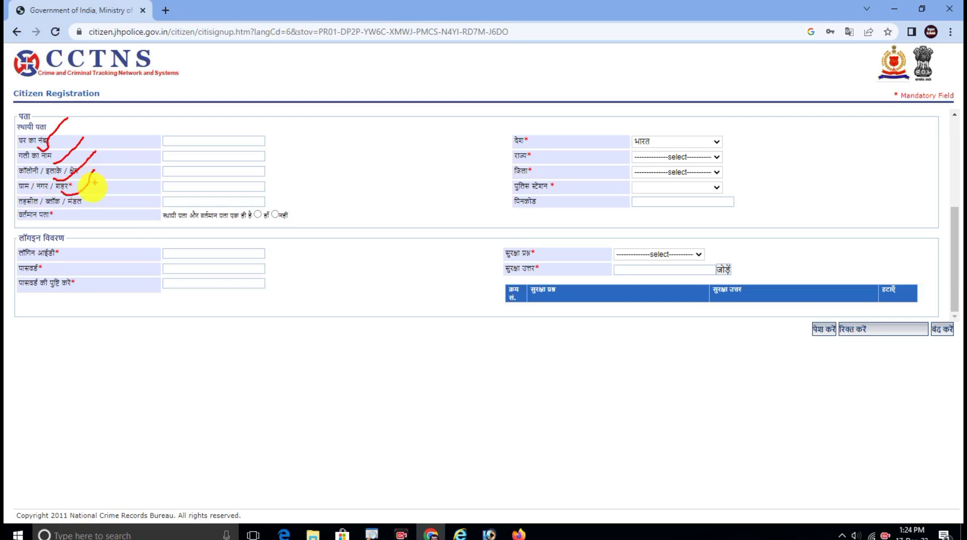
drag(85, 207, 121, 180)
drag(76, 222, 149, 182)
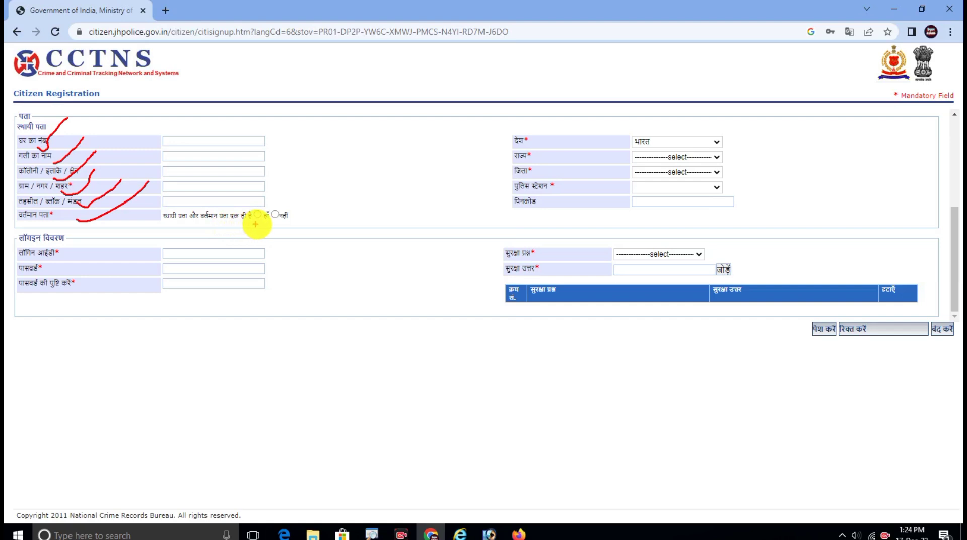
mouse_move(251, 214)
mouse_down()
mouse_move(276, 190)
mouse_move(304, 188)
mouse_up()
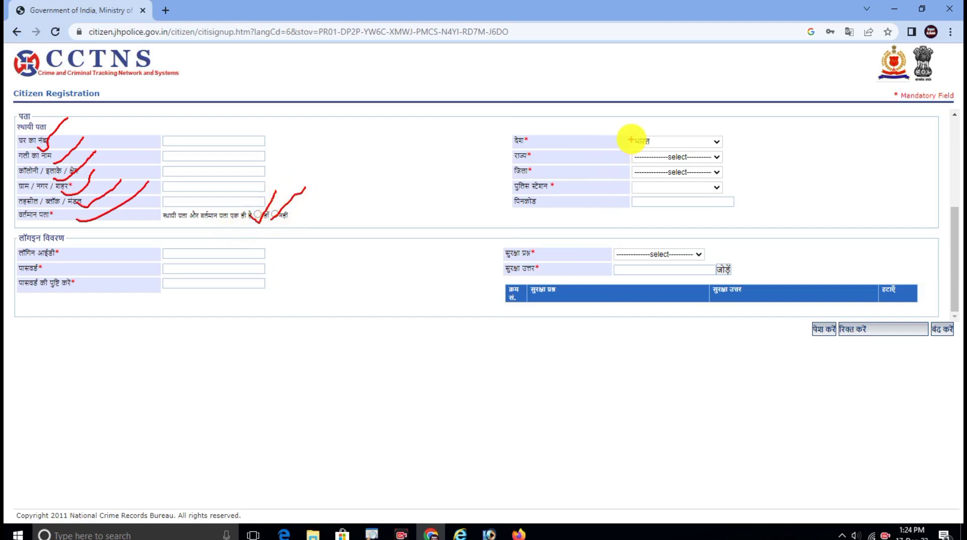
drag(639, 147, 682, 124)
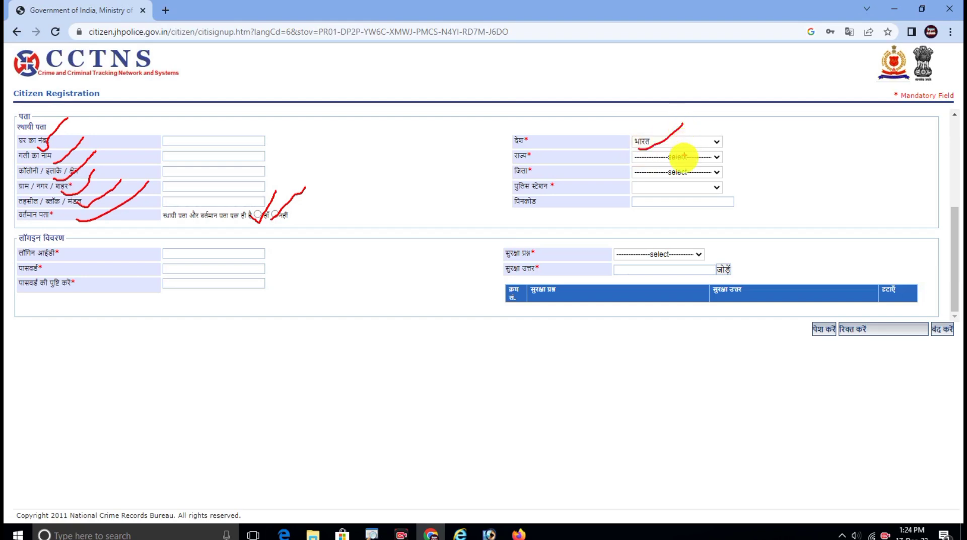
drag(669, 162, 706, 135)
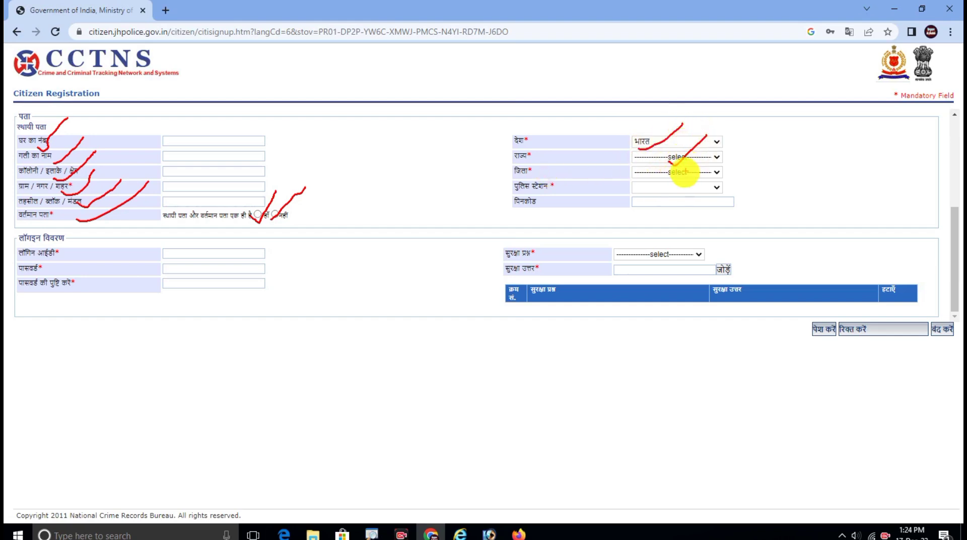
drag(665, 177, 712, 146)
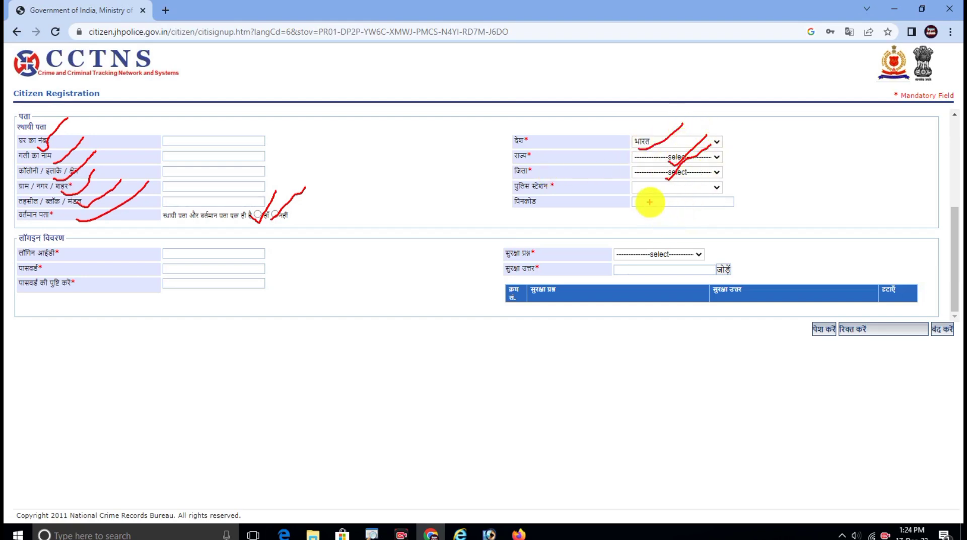
drag(652, 200, 712, 146)
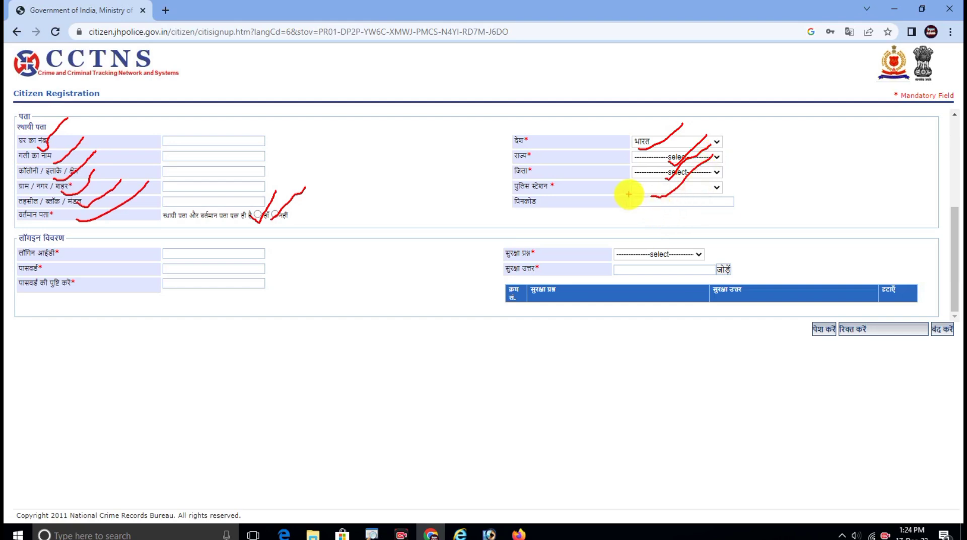
drag(654, 199, 744, 211)
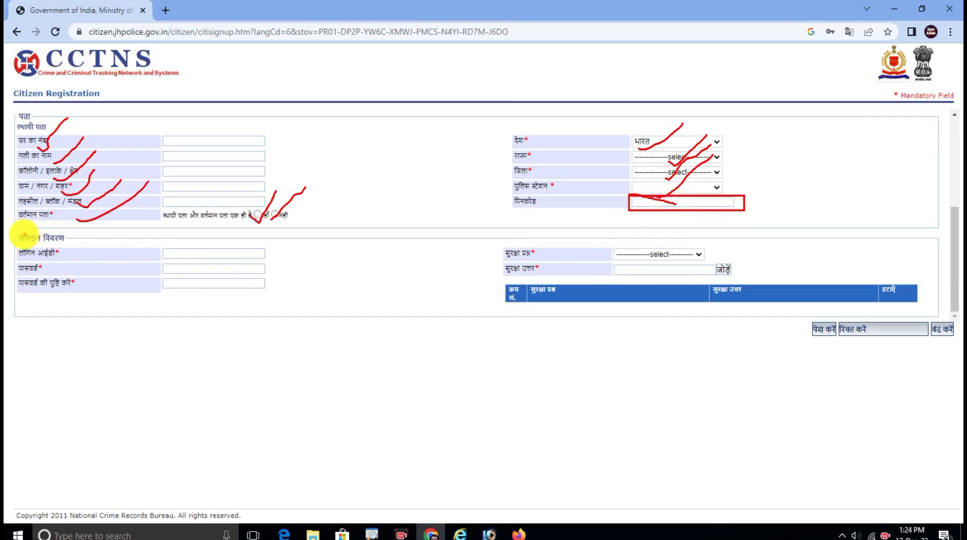
drag(14, 233, 77, 242)
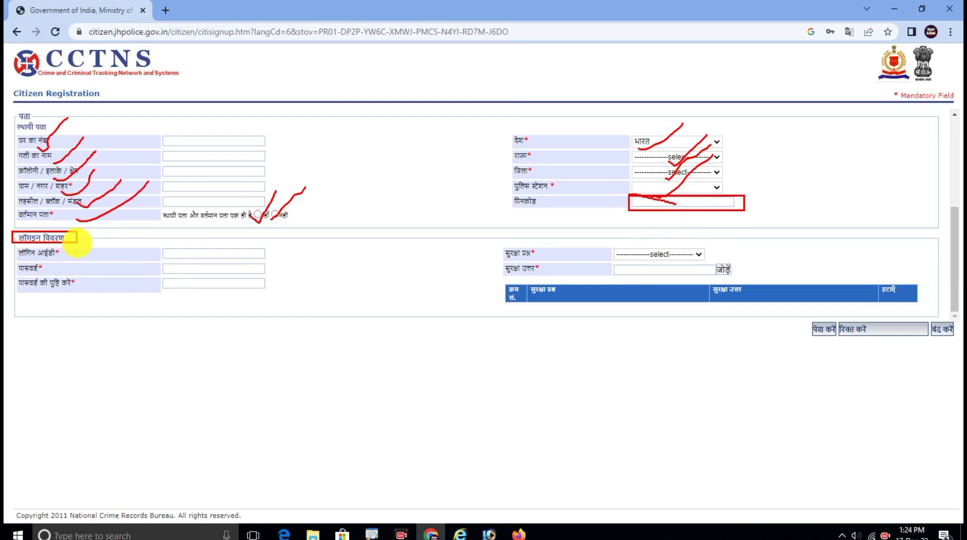
drag(155, 242, 256, 260)
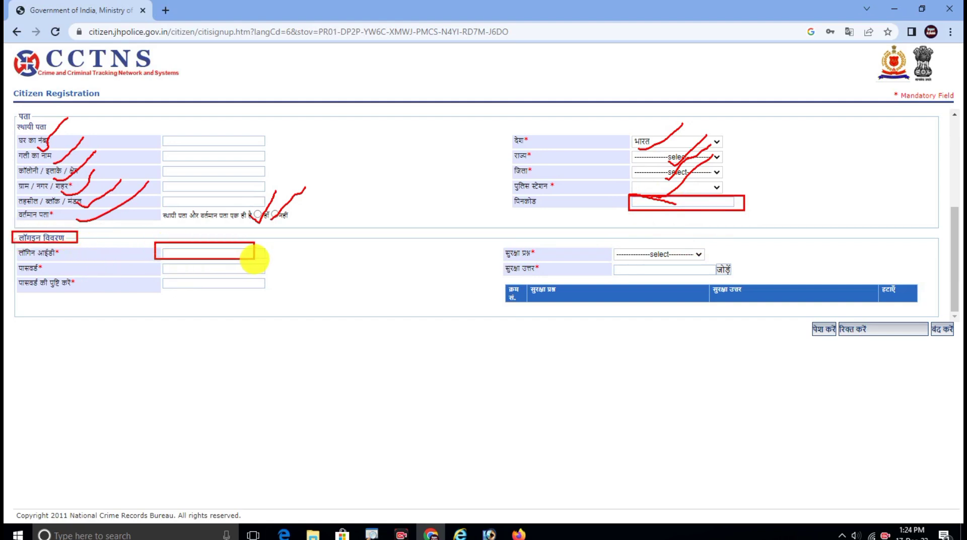
drag(160, 263, 257, 275)
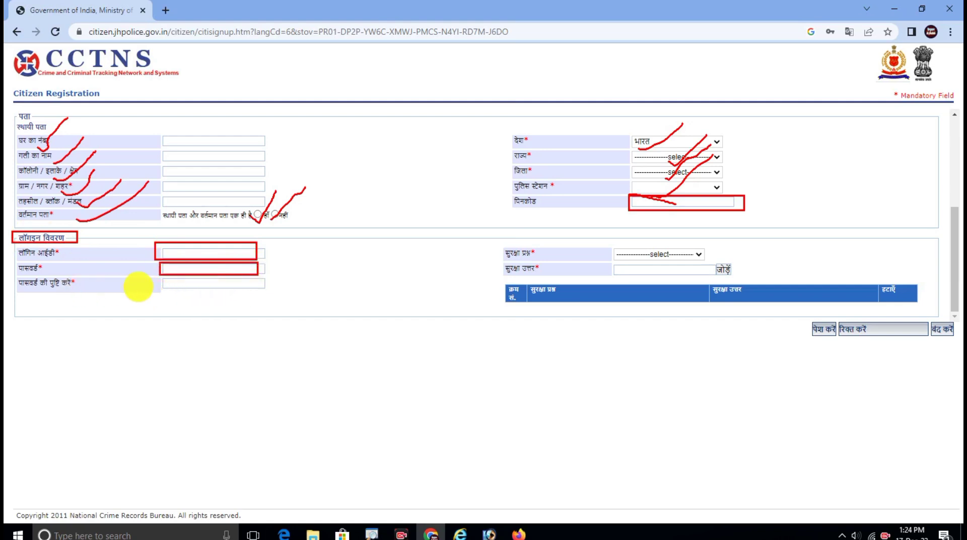
drag(161, 276, 272, 291)
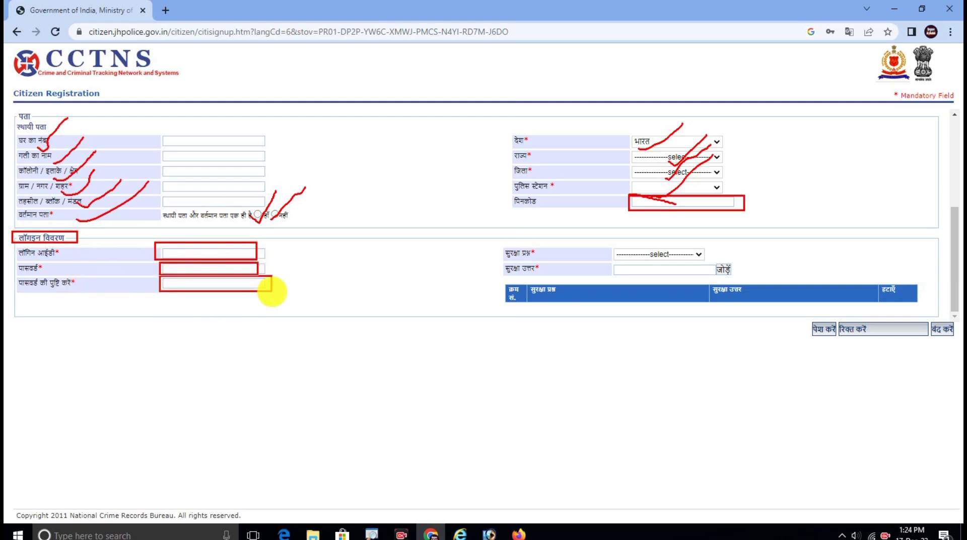
drag(598, 245, 713, 259)
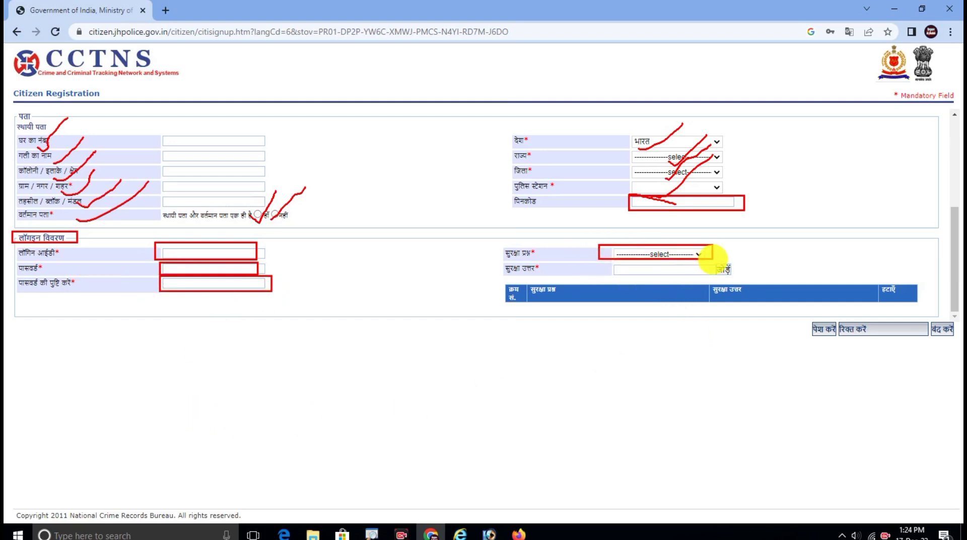
drag(612, 264, 718, 279)
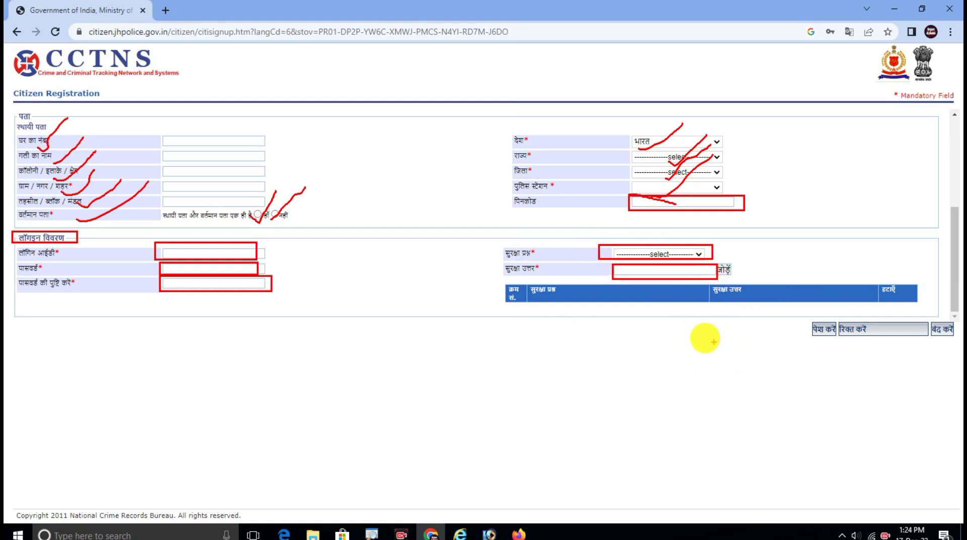
key(Escape)
Review the security question options, leaving the selection unchanged
click(675, 255)
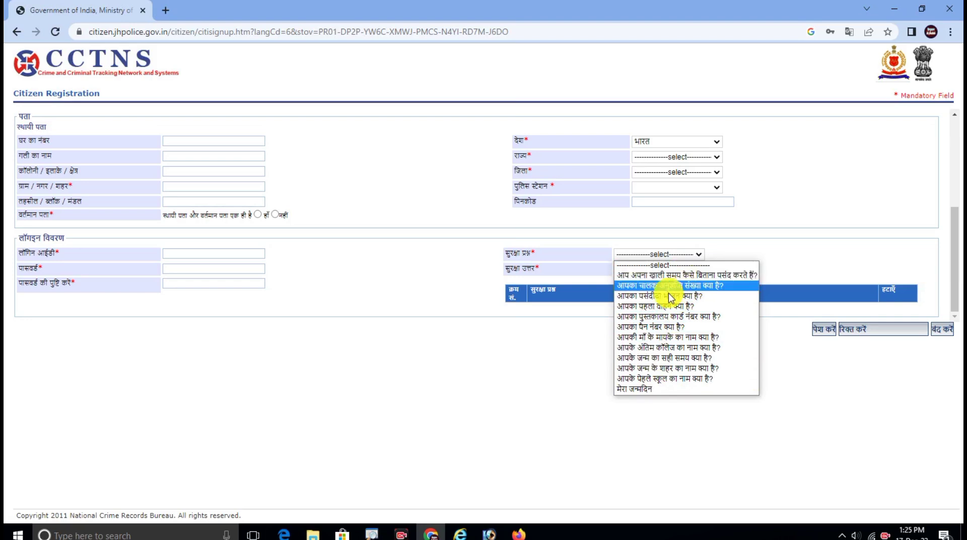
click(576, 347)
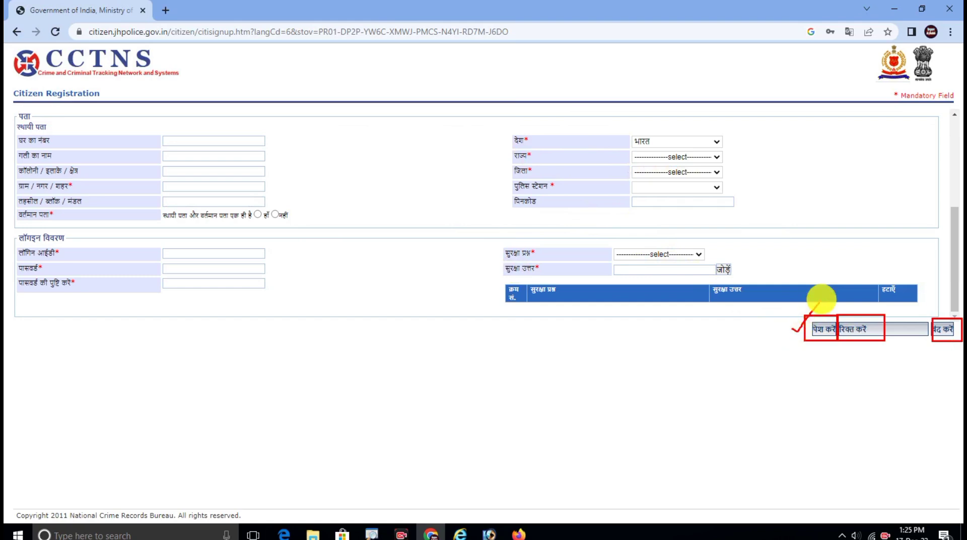
click(805, 325)
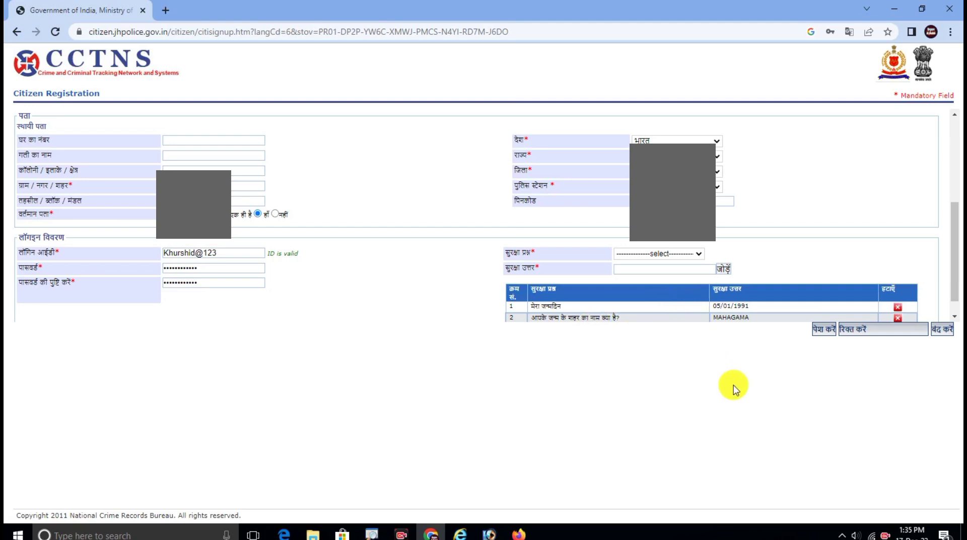
Submit the registration with पेश करें, dismiss Chrome's password warning, and save the login
click(827, 330)
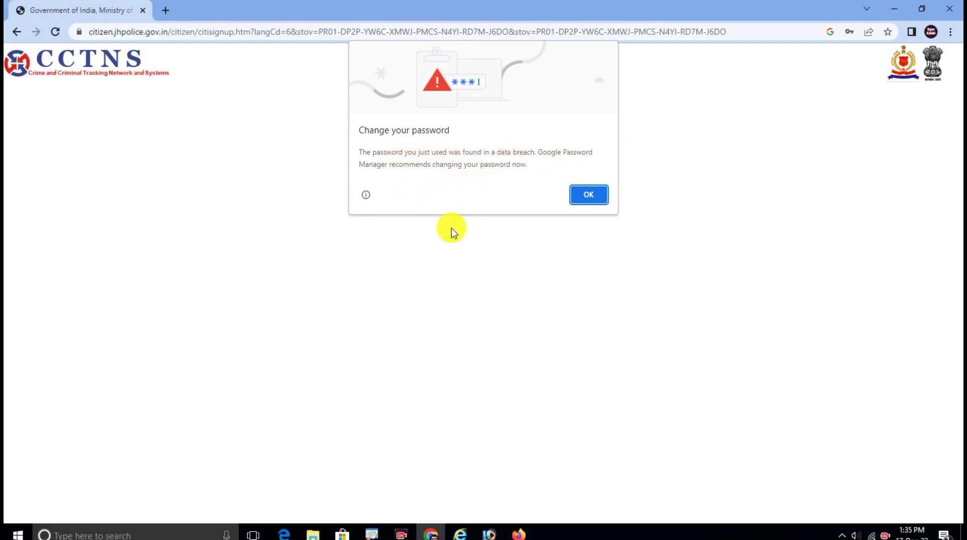
click(589, 195)
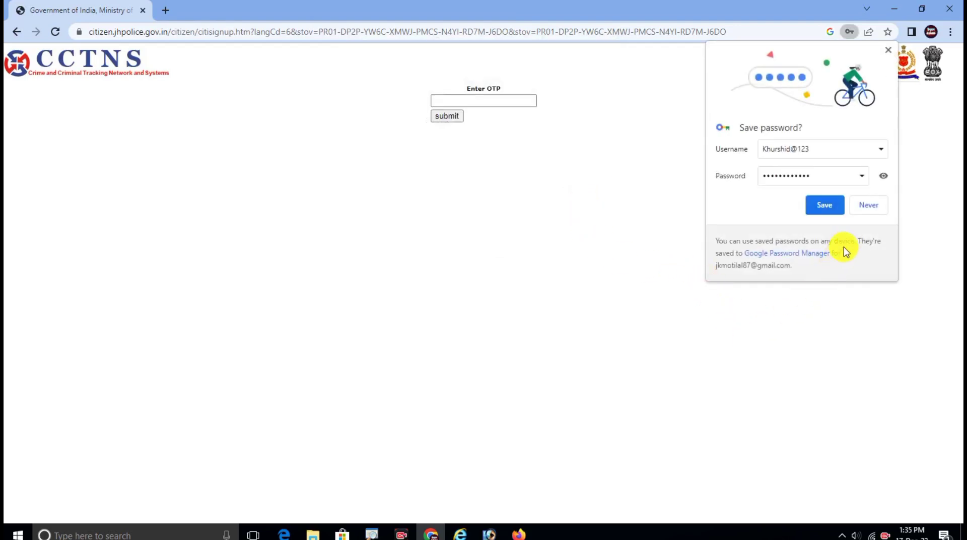
click(825, 206)
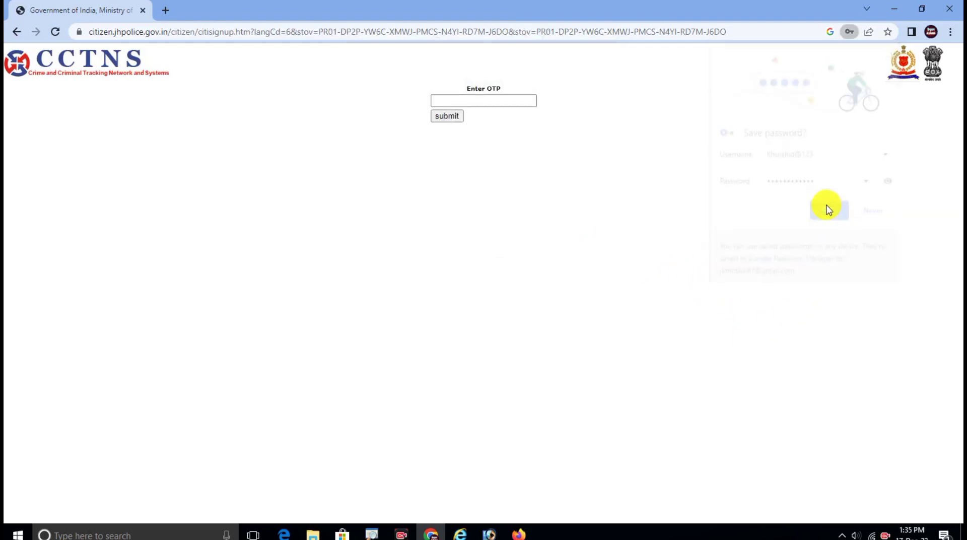
Enter the OTP received on the phone into the Enter OTP box
click(468, 101)
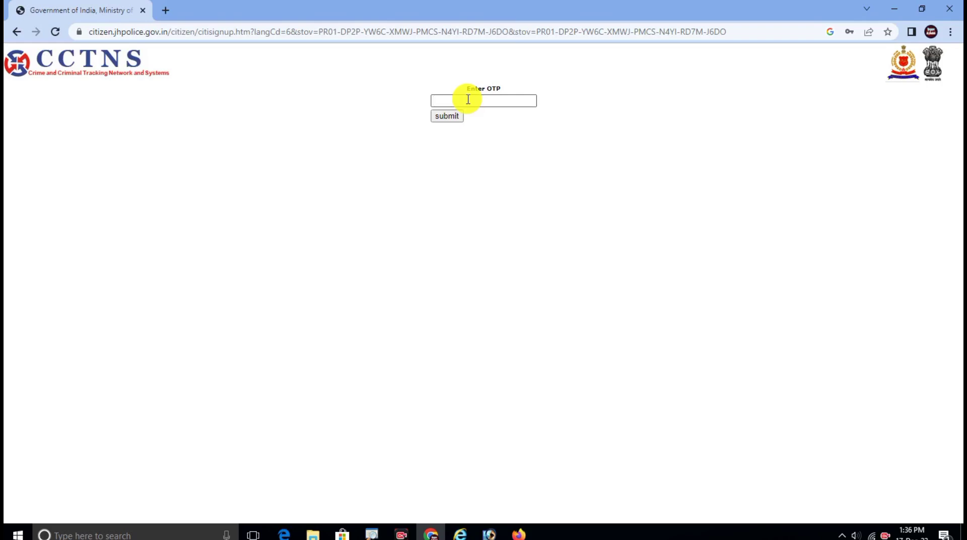
text(21)
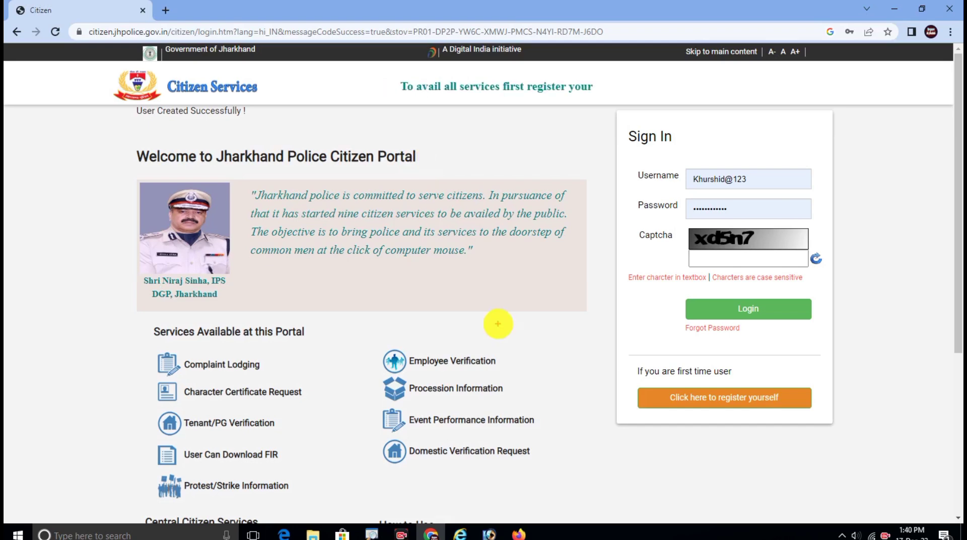
Enter the captcha characters and log in with the prefilled username and password
mouse_move(680, 164)
mouse_down()
mouse_move(697, 190)
mouse_move(815, 191)
mouse_up()
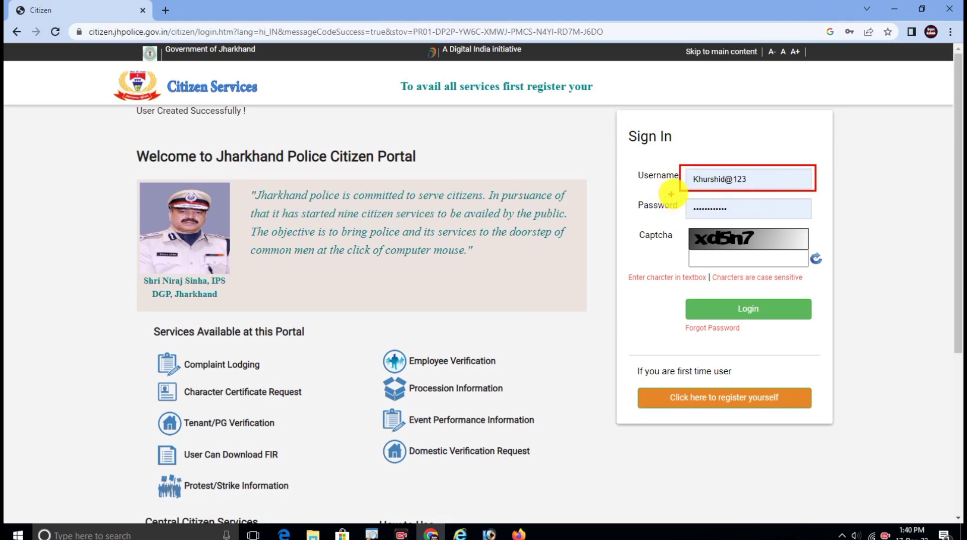
drag(682, 196, 803, 217)
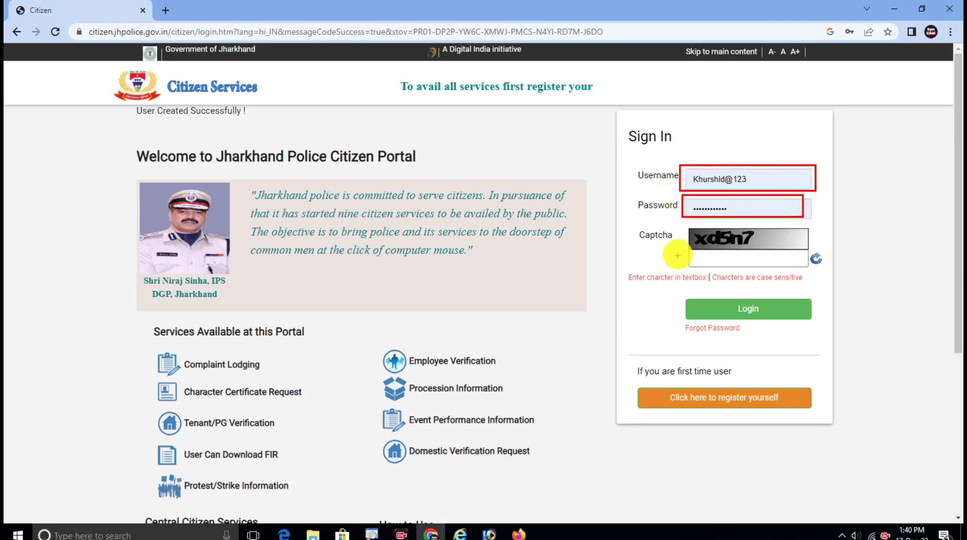
drag(686, 246, 793, 265)
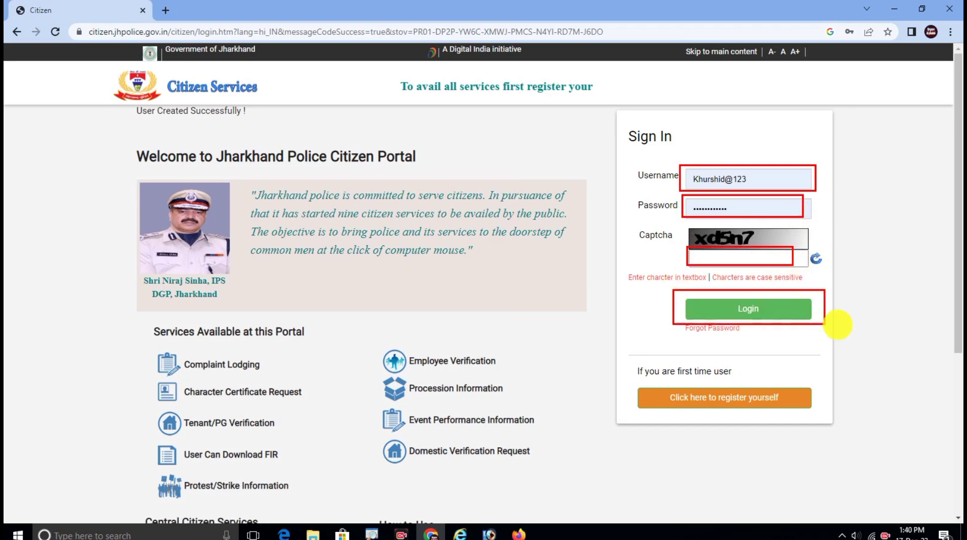
click(708, 257)
text(xd5n7)
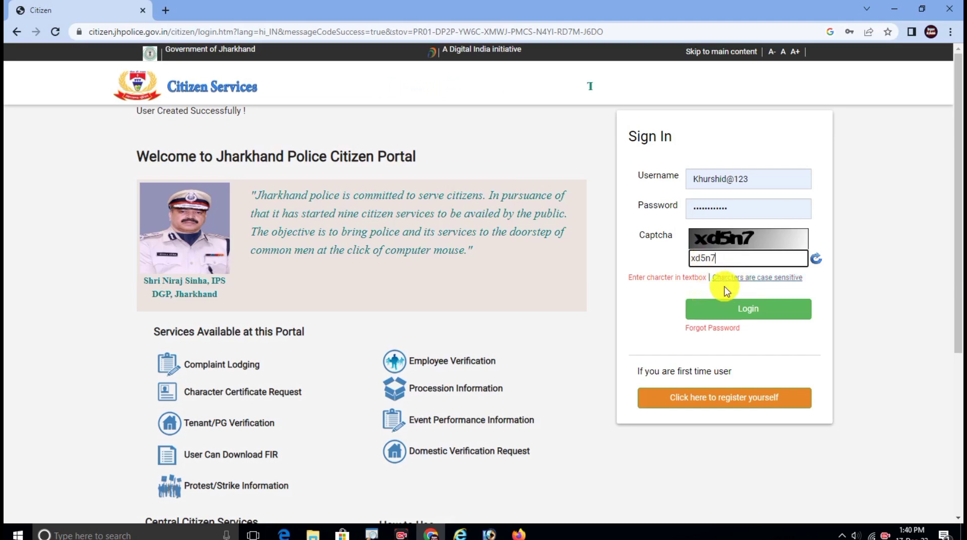
click(749, 311)
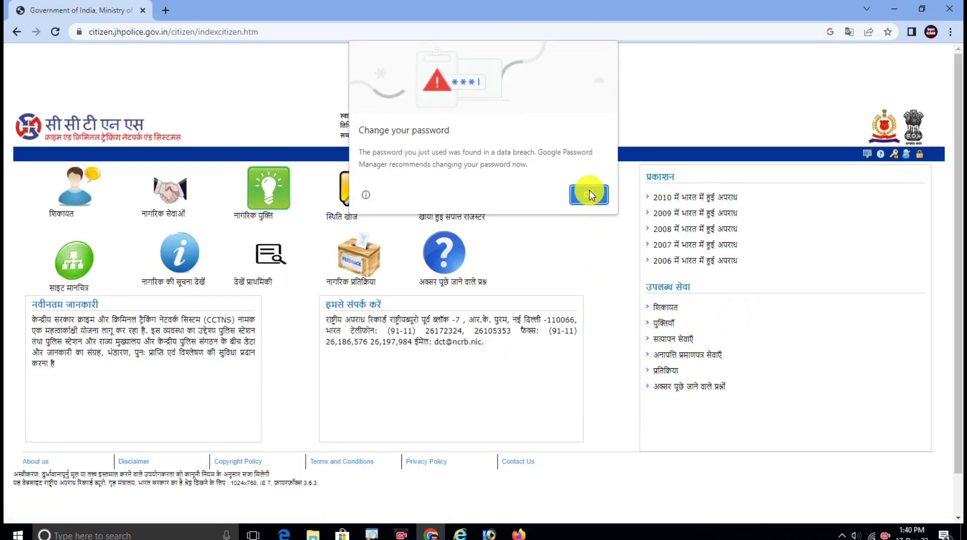
click(590, 195)
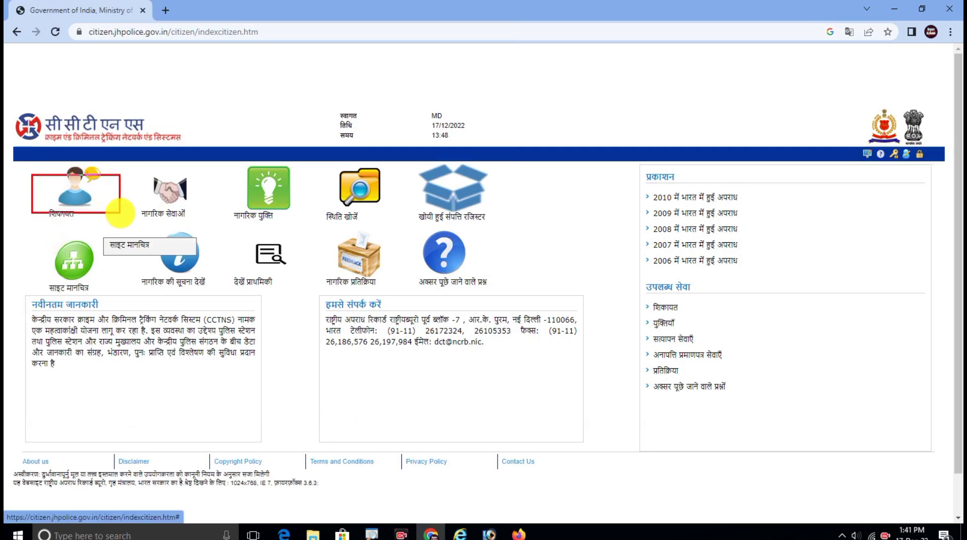
mouse_move(142, 212)
mouse_down()
mouse_move(146, 224)
mouse_move(199, 174)
mouse_up()
drag(245, 230, 302, 192)
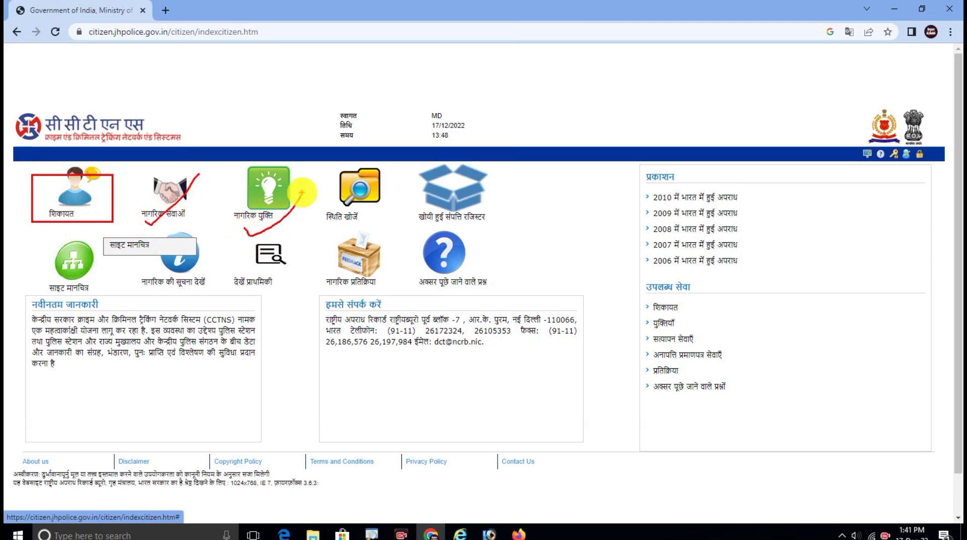
drag(335, 231, 370, 191)
drag(413, 223, 459, 189)
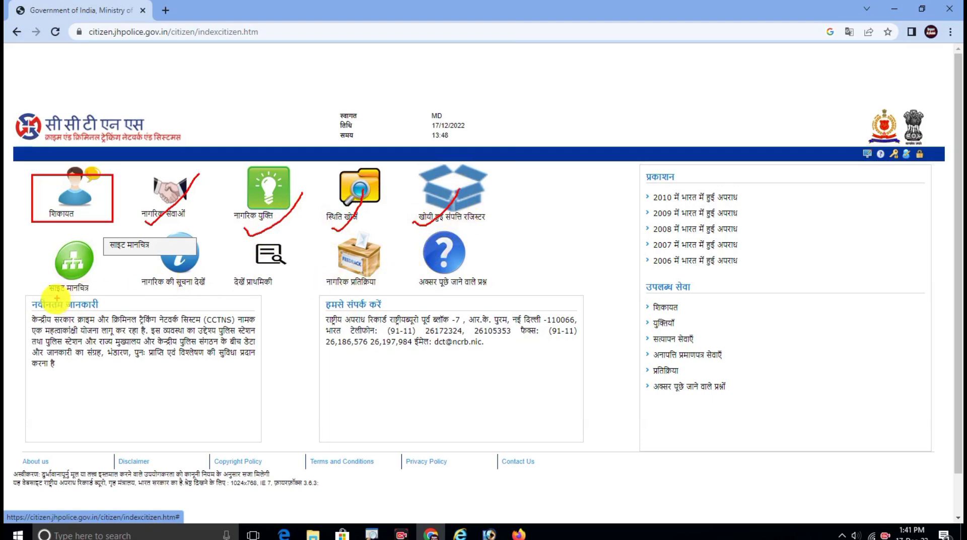
drag(51, 296, 100, 269)
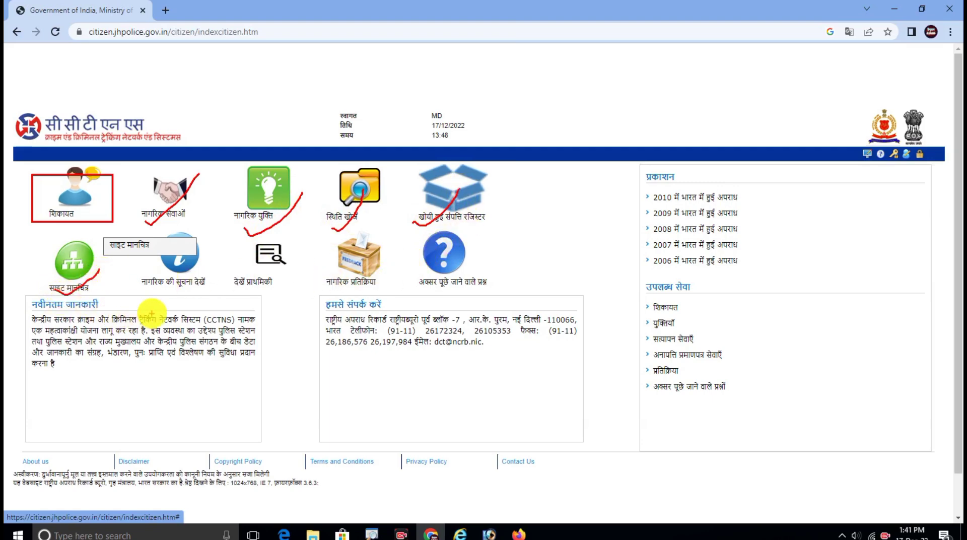
mouse_move(166, 293)
mouse_down()
mouse_move(210, 272)
mouse_move(283, 279)
mouse_up()
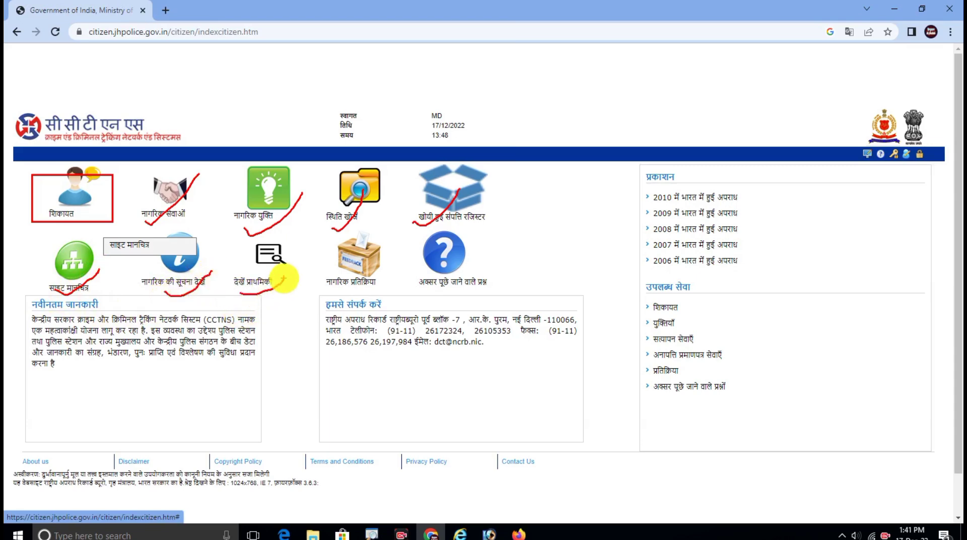
drag(353, 297, 417, 254)
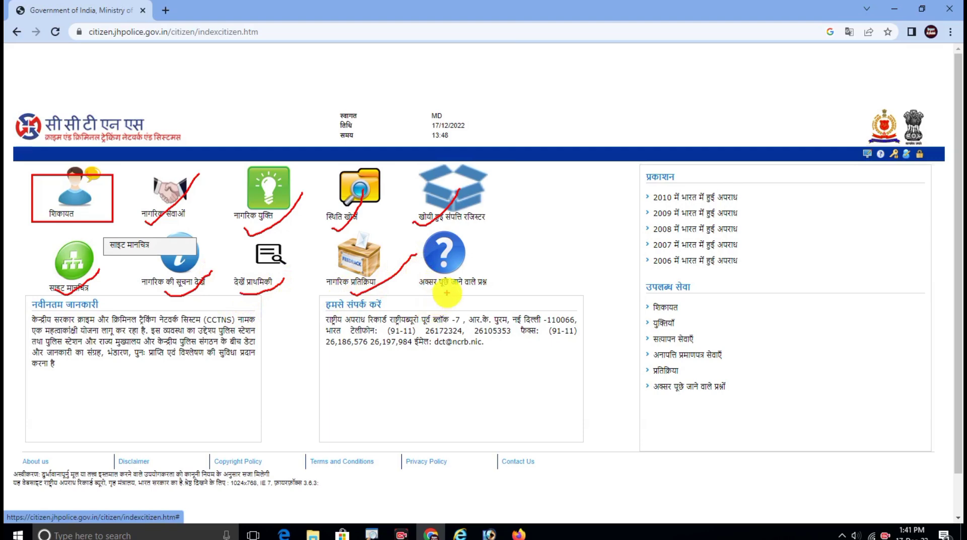
drag(445, 295, 475, 248)
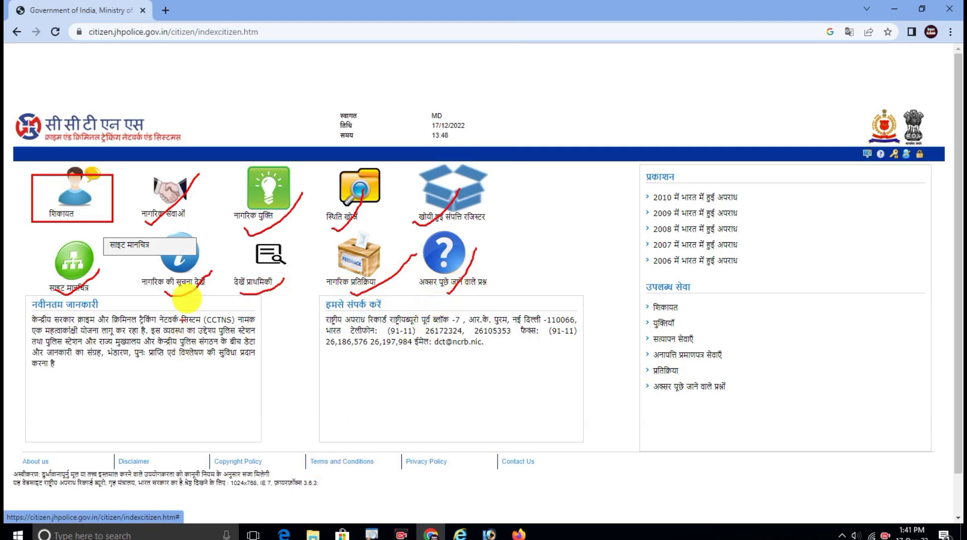
drag(641, 272, 695, 293)
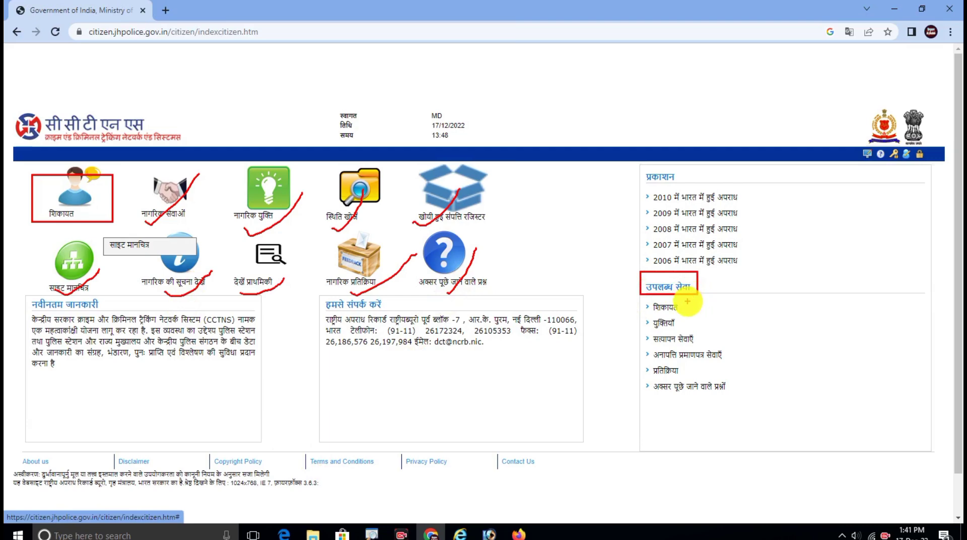
drag(636, 312, 665, 301)
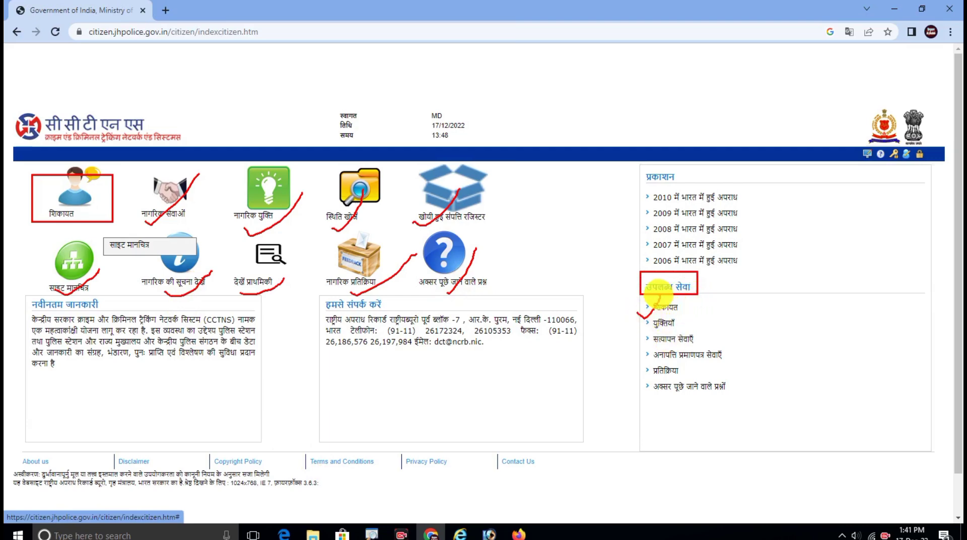
drag(647, 334, 665, 316)
mouse_move(646, 351)
mouse_down()
mouse_move(672, 326)
mouse_move(636, 367)
mouse_move(671, 340)
mouse_up()
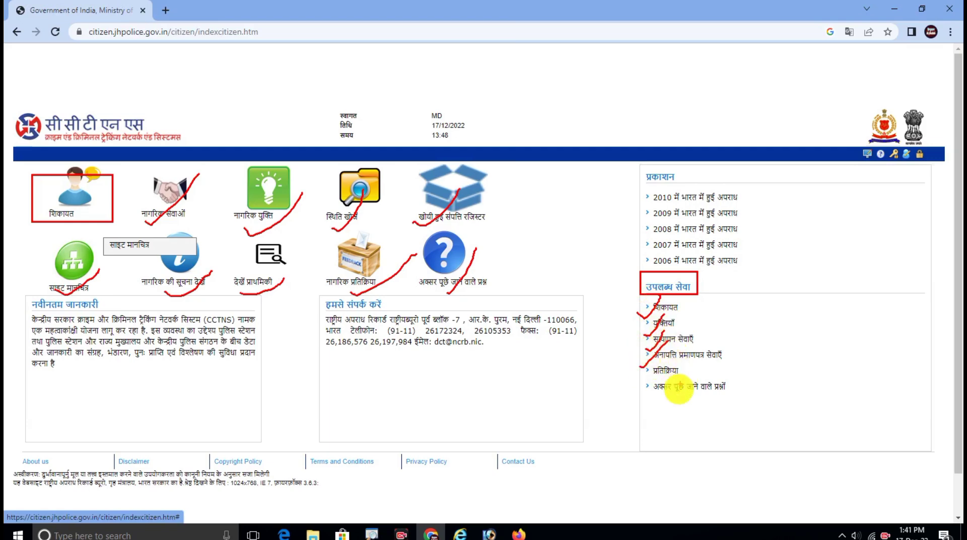
drag(637, 385, 660, 361)
drag(633, 405, 665, 370)
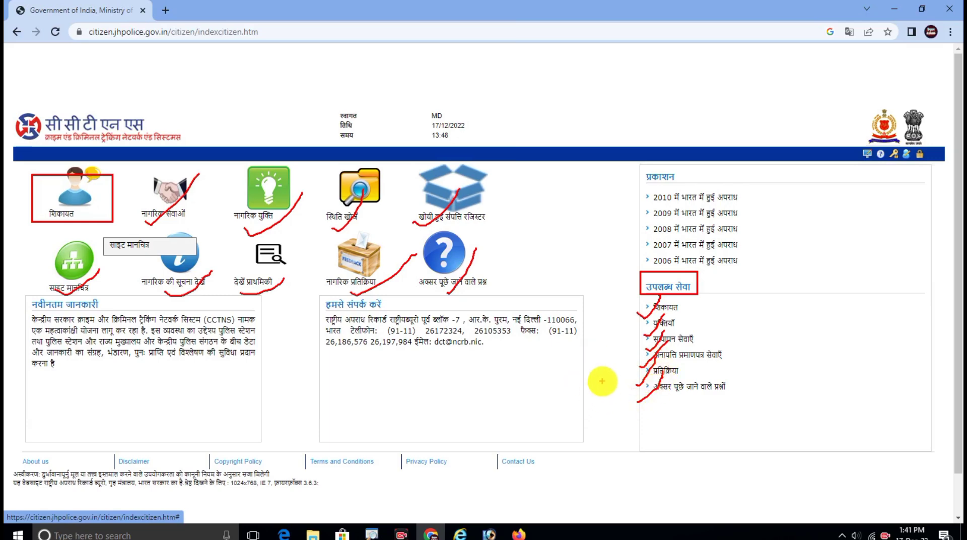
key(Escape)
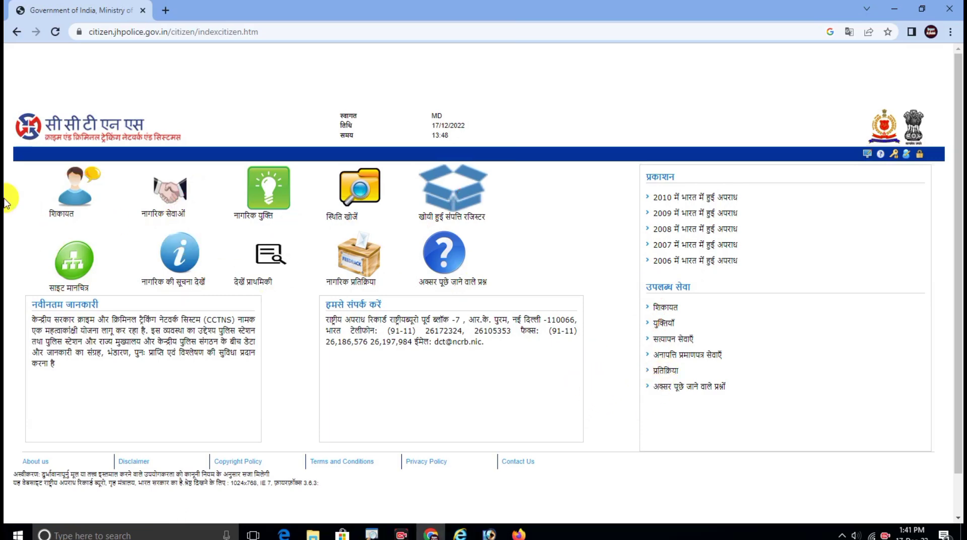
Browse the नागरिक सेवाएँ menu to reveal the चरित्र प्रमाण पत्र अनुरोध add/modify options
mouse_move(129, 195)
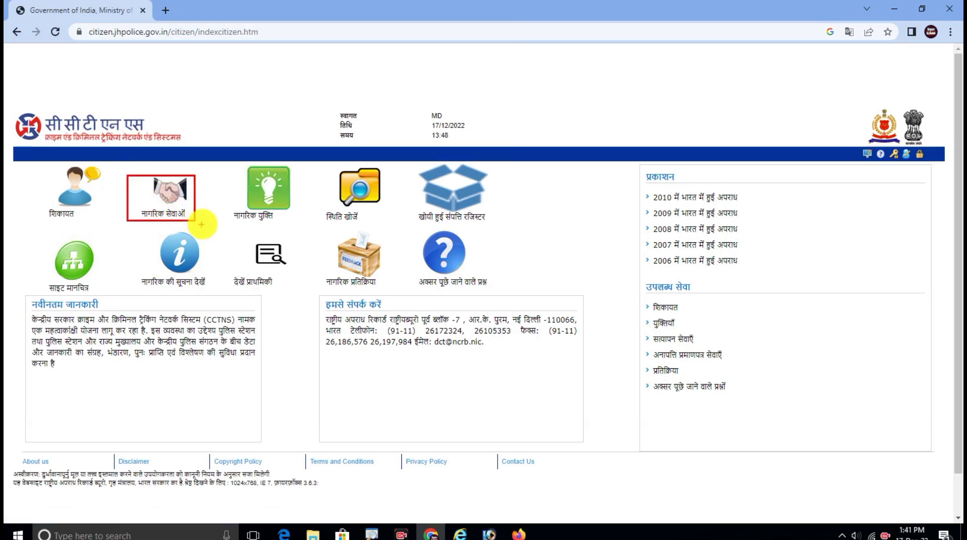
mouse_move(175, 215)
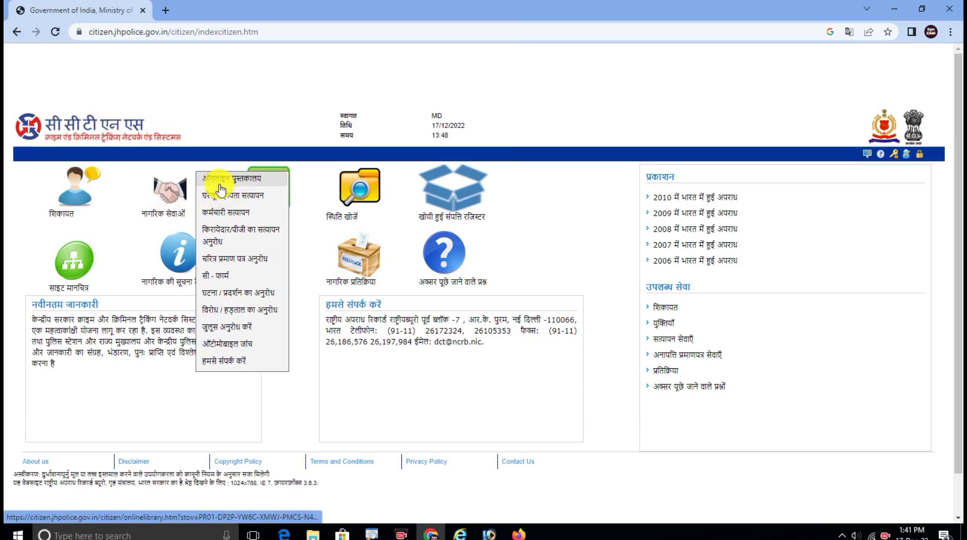
mouse_move(220, 200)
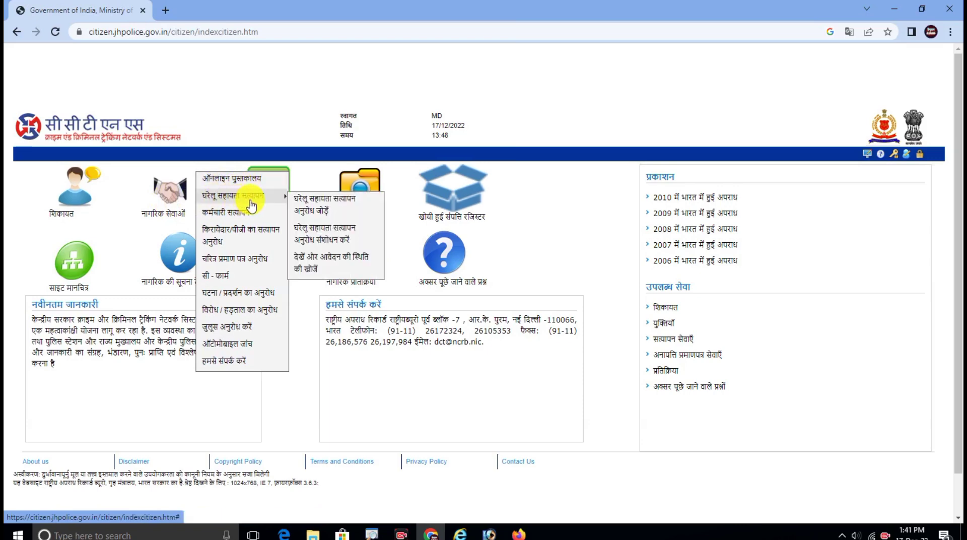
mouse_move(225, 242)
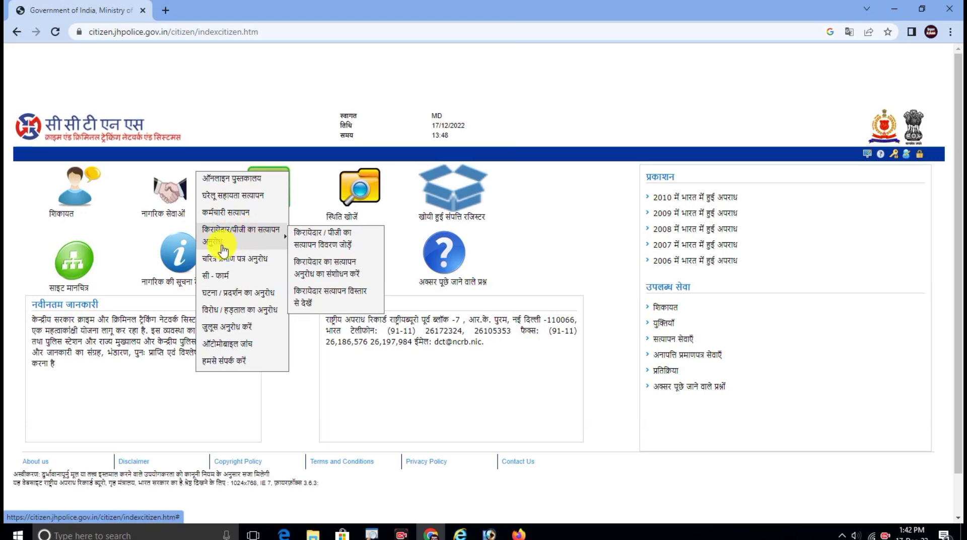
mouse_move(257, 268)
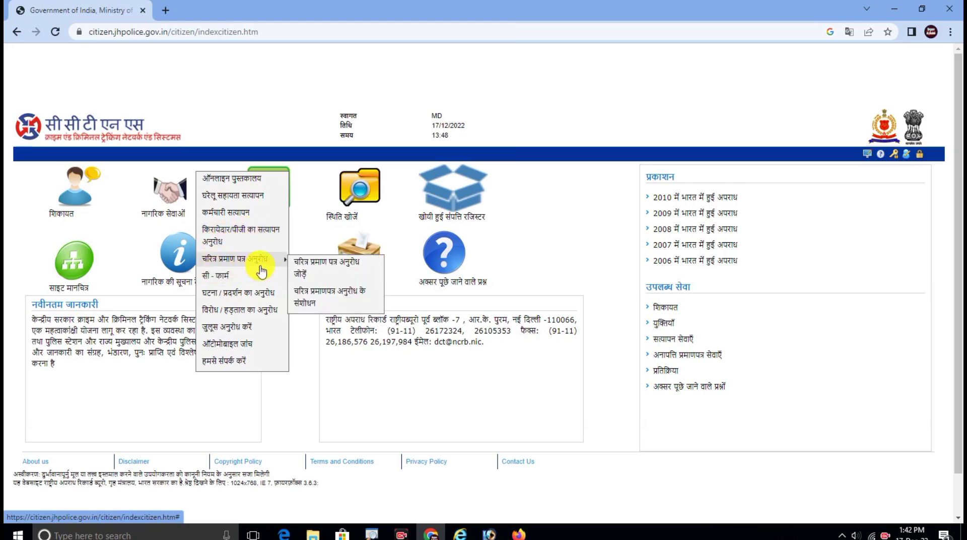
mouse_move(231, 279)
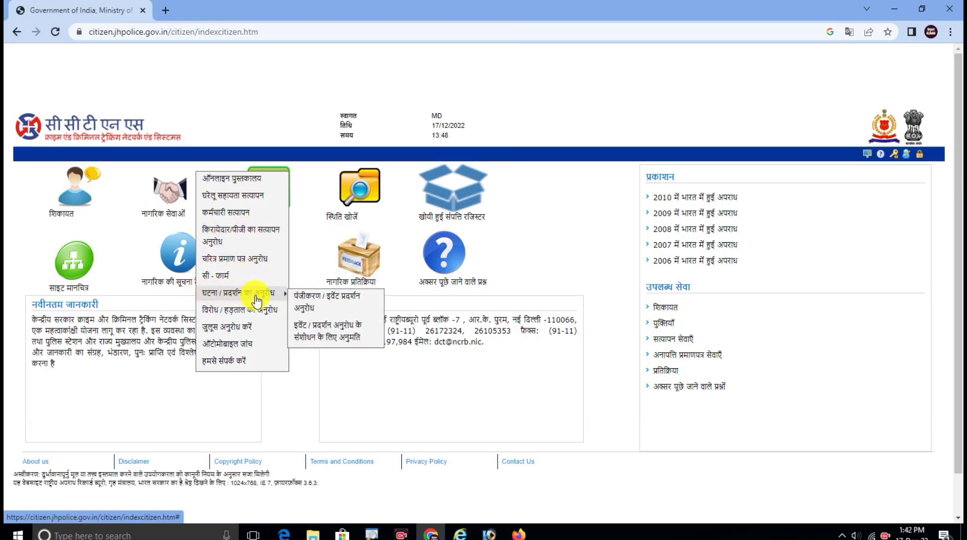
mouse_move(206, 309)
mouse_move(237, 328)
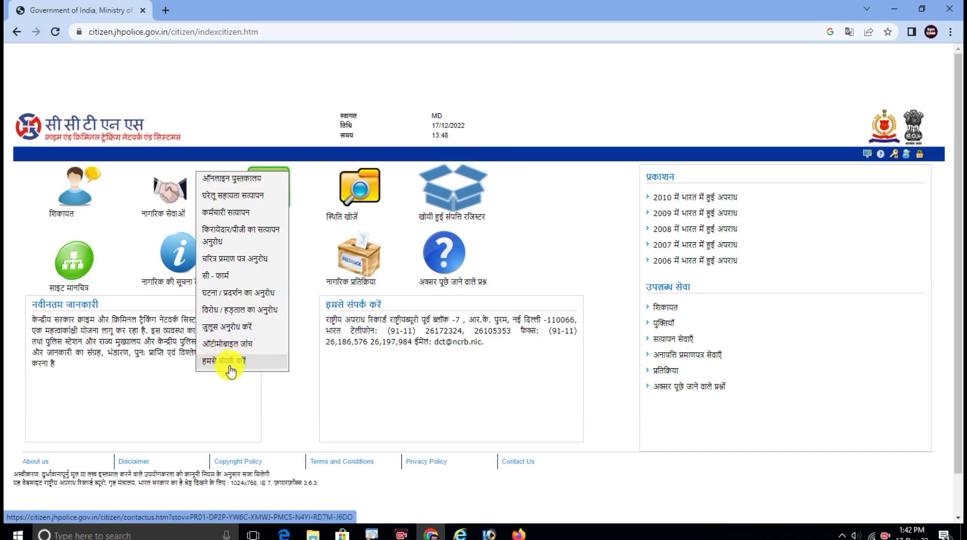
mouse_move(258, 311)
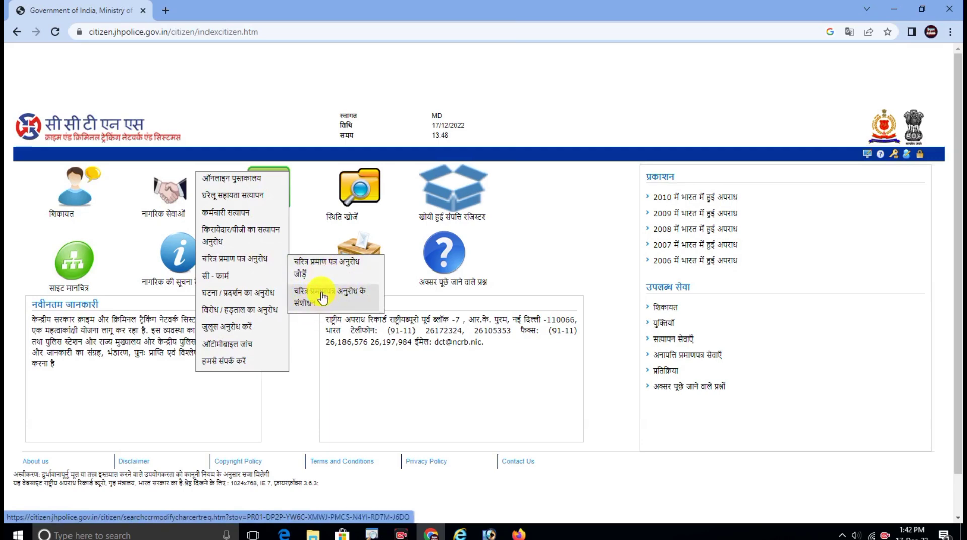
Start a new चरित्र प्रमाण पत्र अनुरोध and accept the online-certificate disclaimer with हां
click(323, 272)
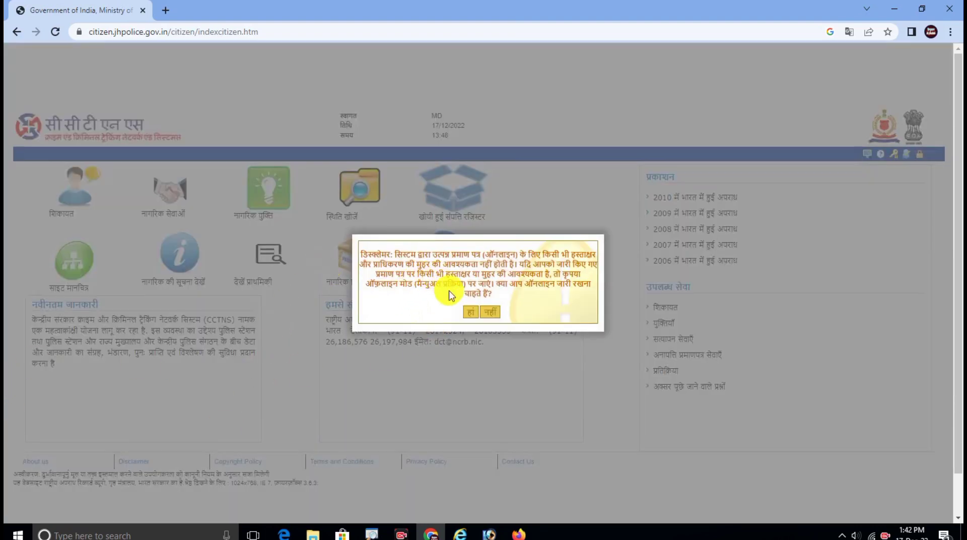
click(470, 313)
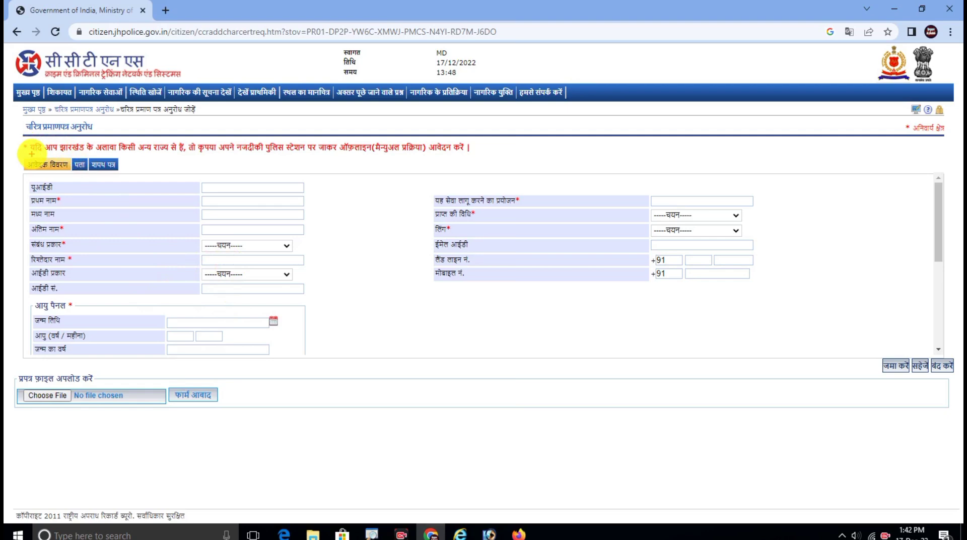
drag(34, 153, 458, 157)
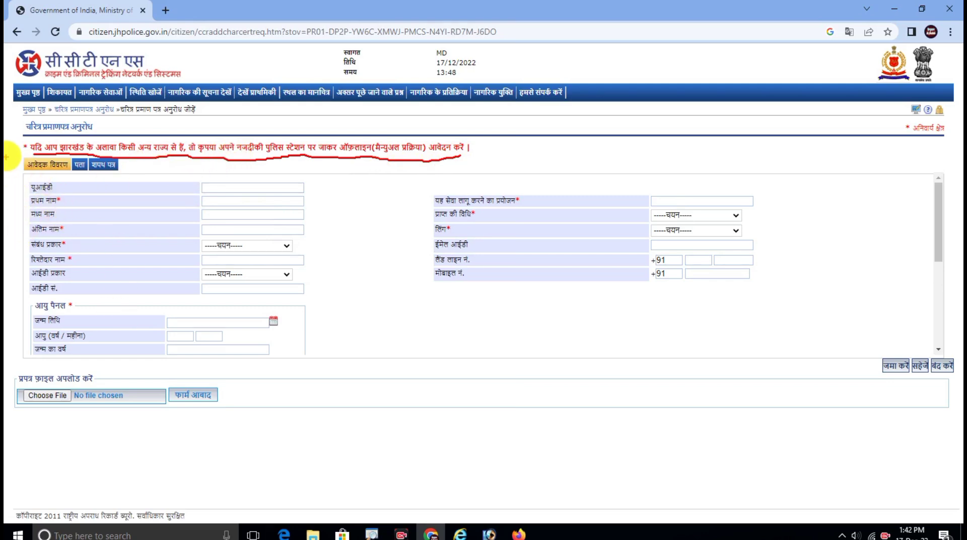
mouse_move(19, 150)
mouse_down()
mouse_move(28, 135)
mouse_move(26, 169)
mouse_up()
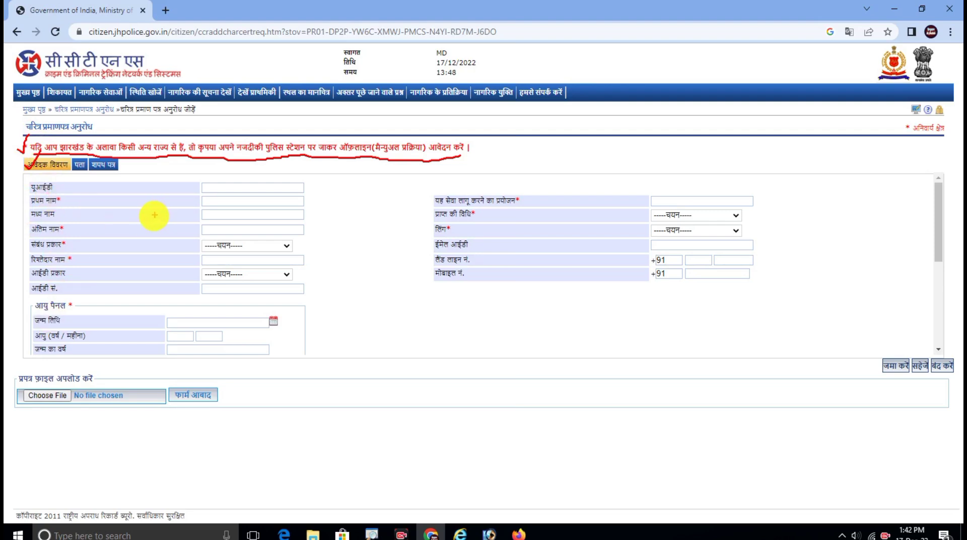
drag(197, 180, 242, 197)
mouse_move(22, 190)
mouse_down()
mouse_move(41, 173)
mouse_move(40, 204)
mouse_up()
drag(20, 235, 43, 217)
mouse_move(24, 249)
mouse_down()
mouse_move(44, 231)
mouse_move(47, 243)
mouse_up()
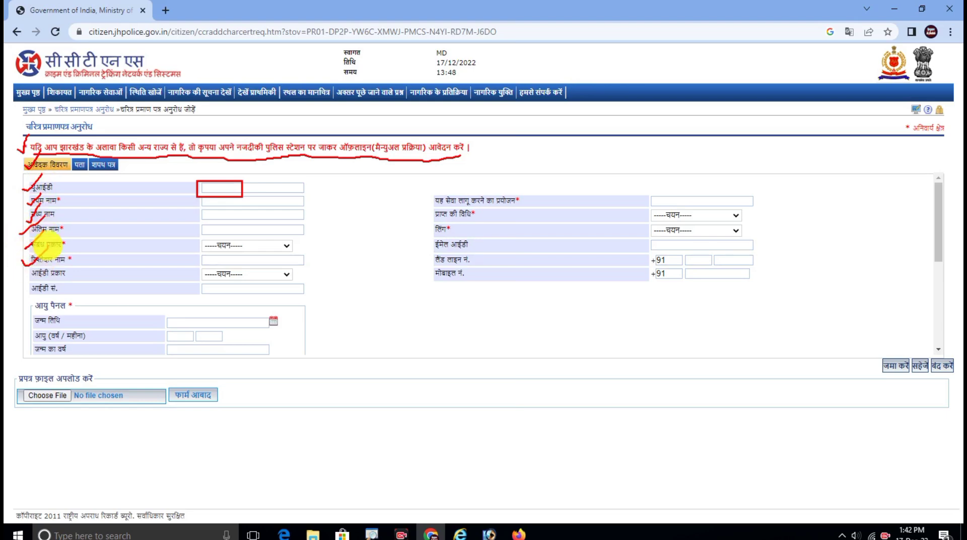
drag(24, 281, 50, 260)
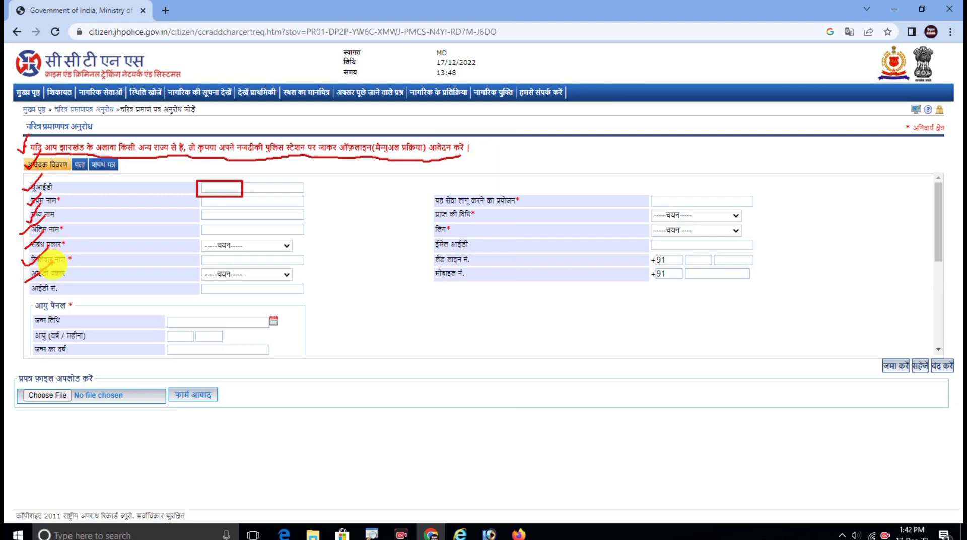
drag(27, 301, 36, 288)
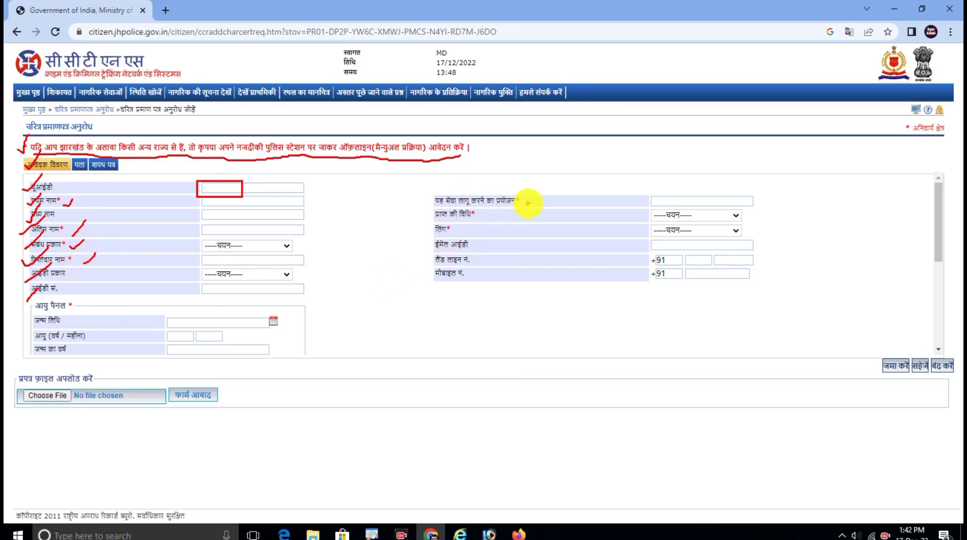
drag(426, 195, 448, 185)
mouse_move(426, 220)
mouse_down()
mouse_move(432, 209)
mouse_move(441, 246)
mouse_up()
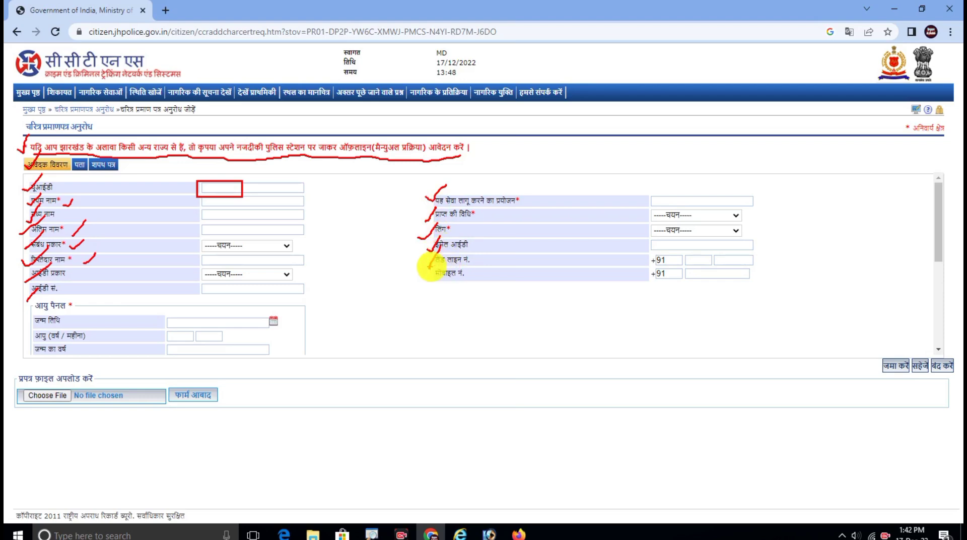
drag(426, 272, 434, 270)
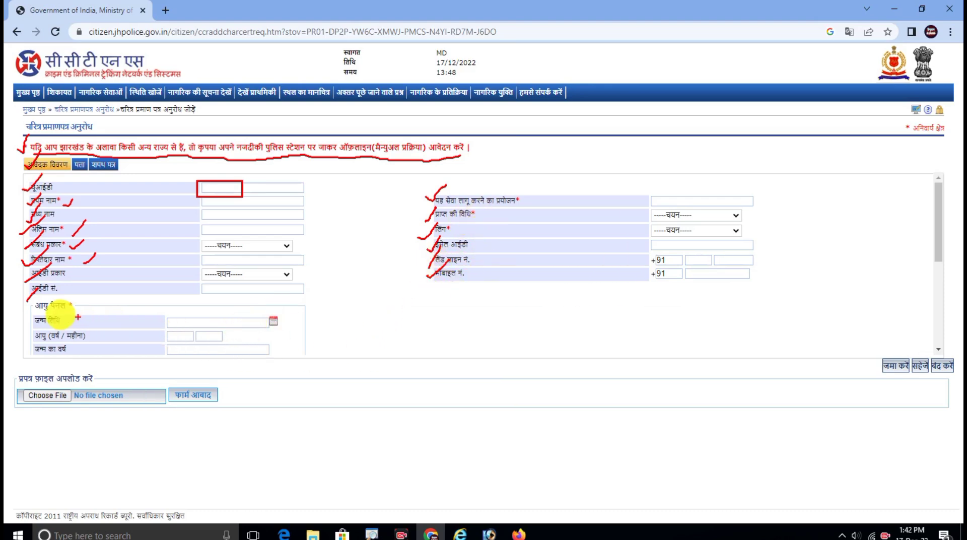
mouse_move(27, 302)
mouse_down()
mouse_move(37, 288)
mouse_move(82, 319)
mouse_move(90, 313)
mouse_up()
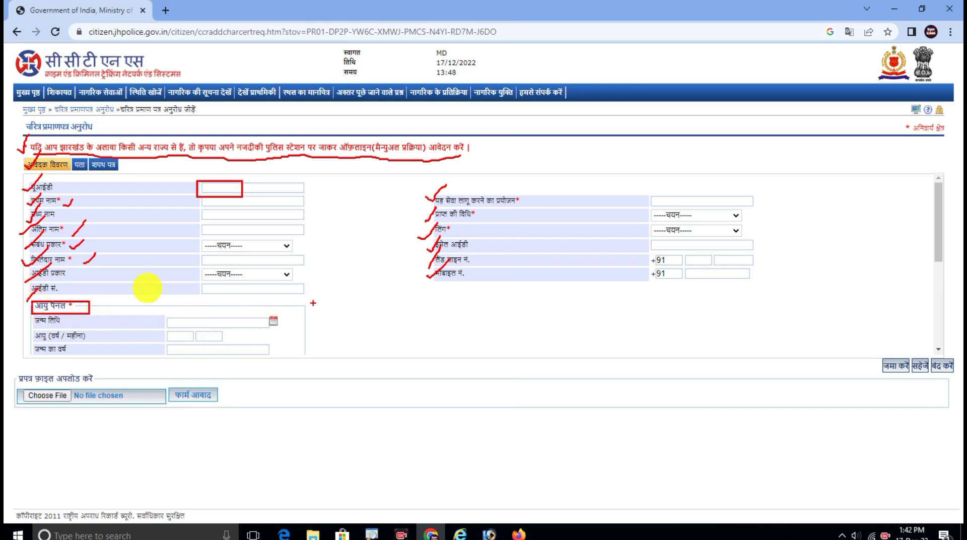
key(Escape)
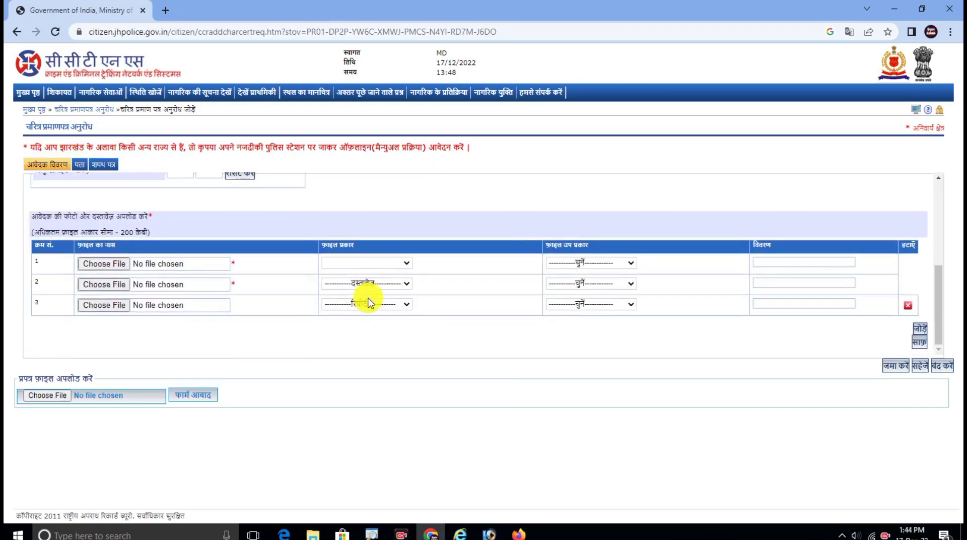
Check the date of birth calendar, leaving the date unchanged
scroll(368, 302, up, 3)
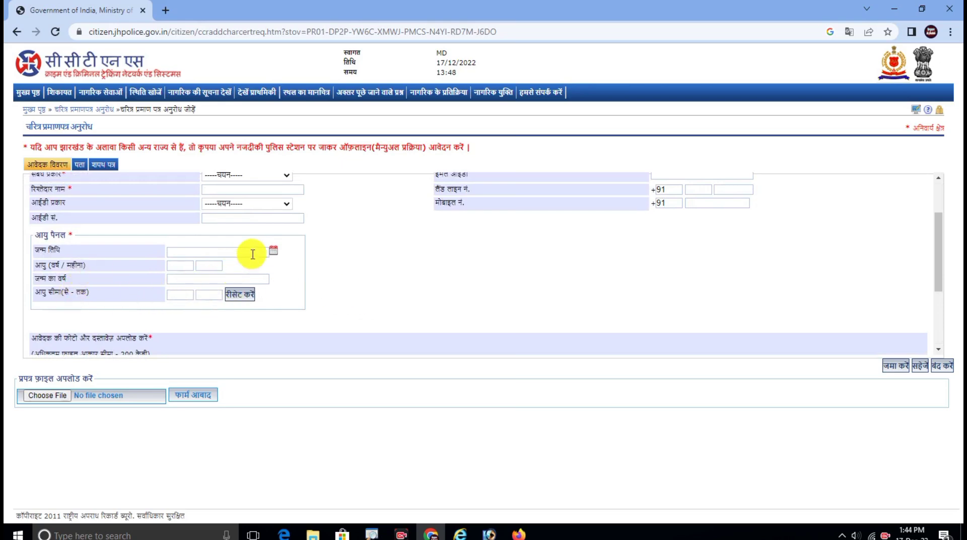
click(273, 250)
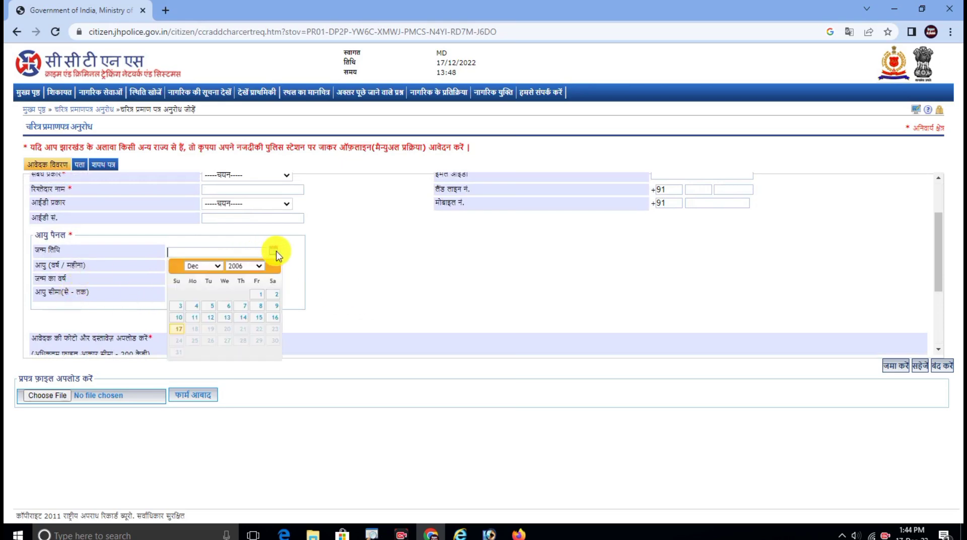
click(294, 271)
scroll(355, 264, down, 3)
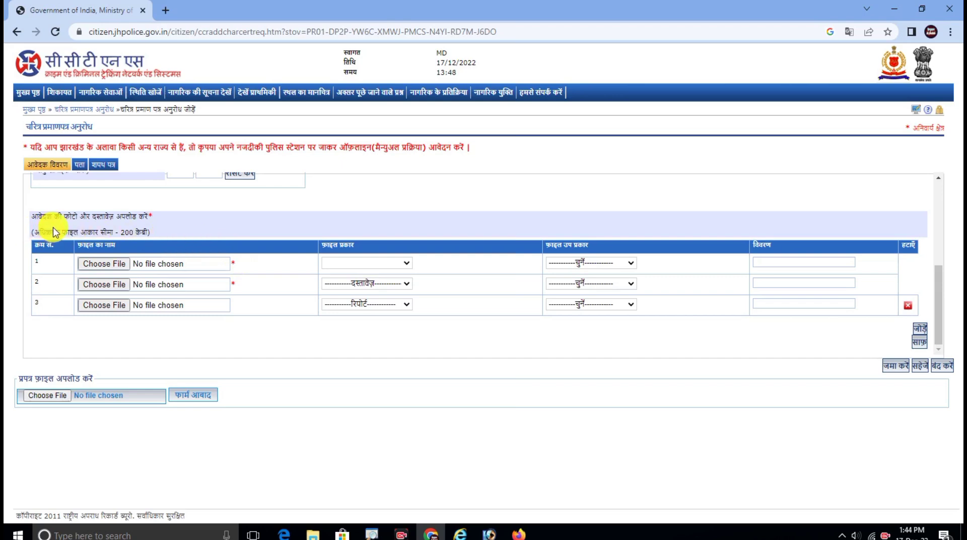
Highlight the upload table's rows and columns for viewers
drag(20, 207, 168, 225)
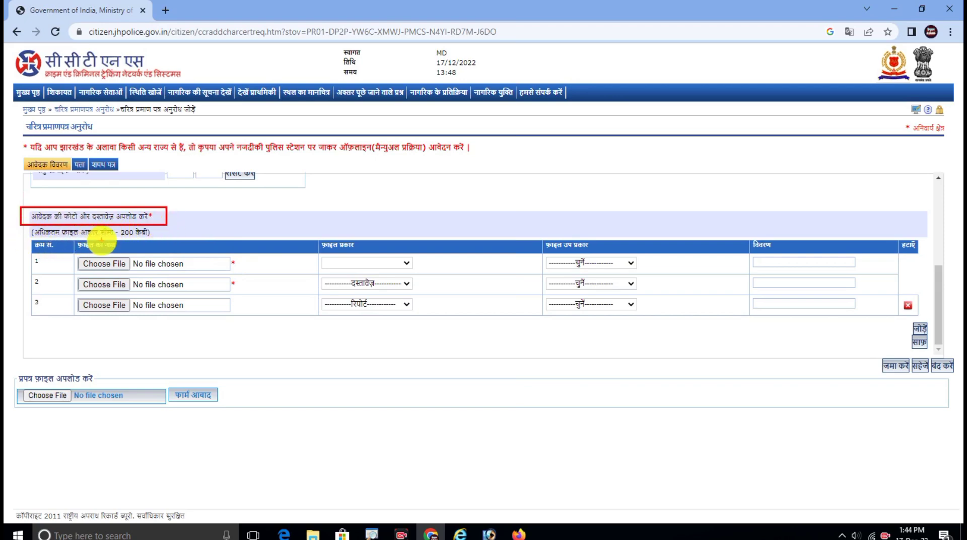
drag(123, 240, 167, 212)
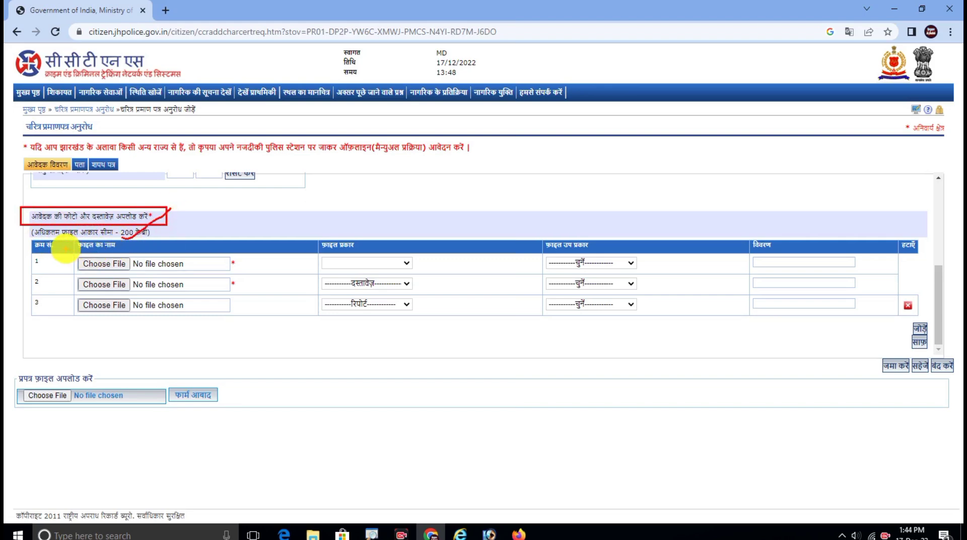
drag(76, 244, 132, 248)
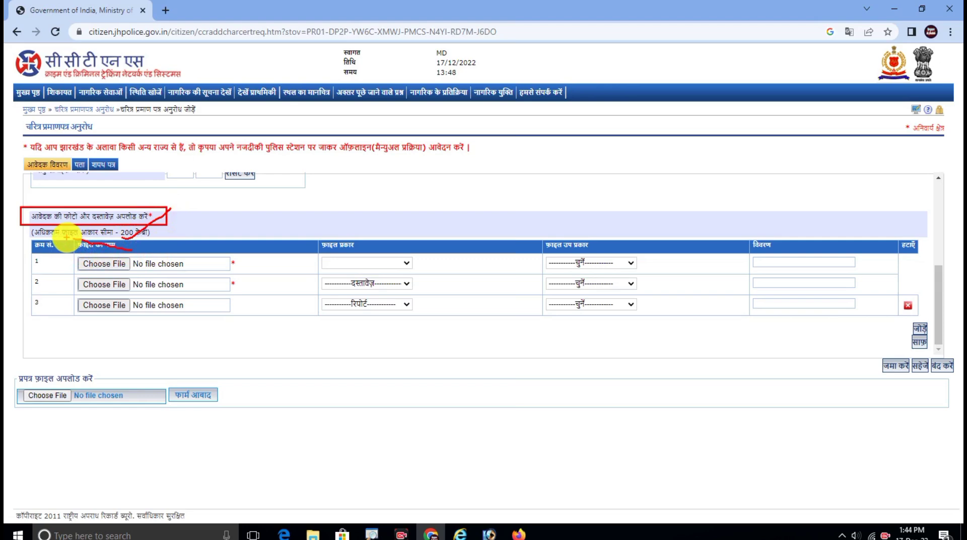
key(Escape)
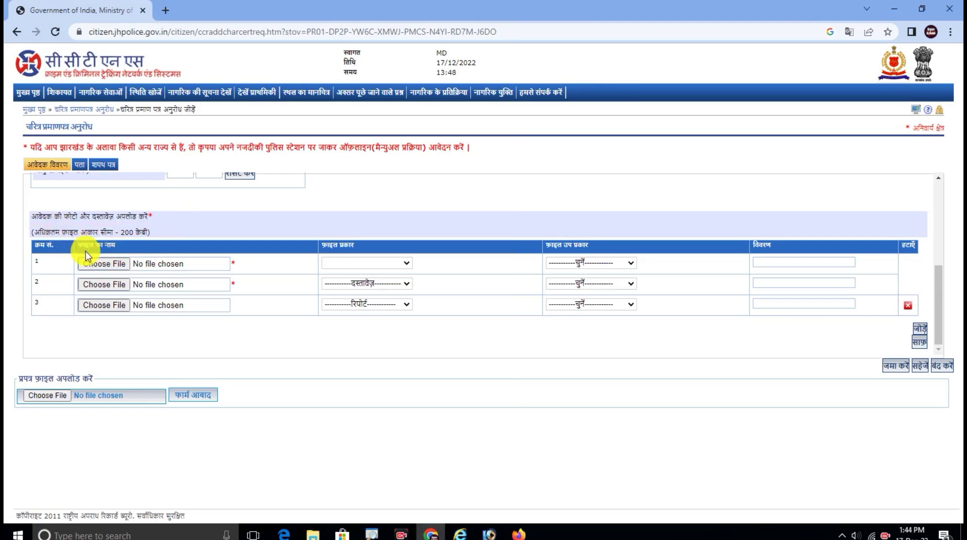
mouse_move(77, 239)
mouse_down()
mouse_move(132, 250)
mouse_move(138, 271)
mouse_up()
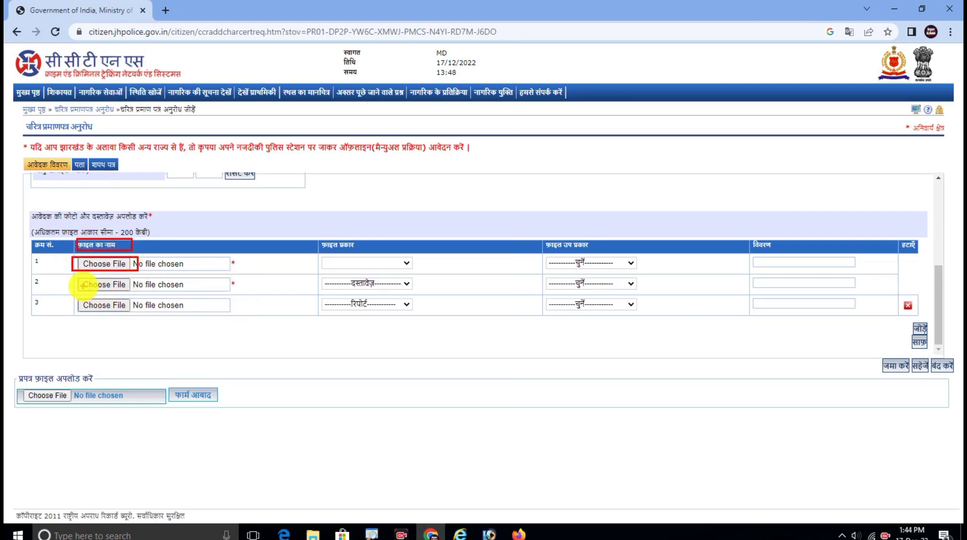
drag(77, 278, 145, 292)
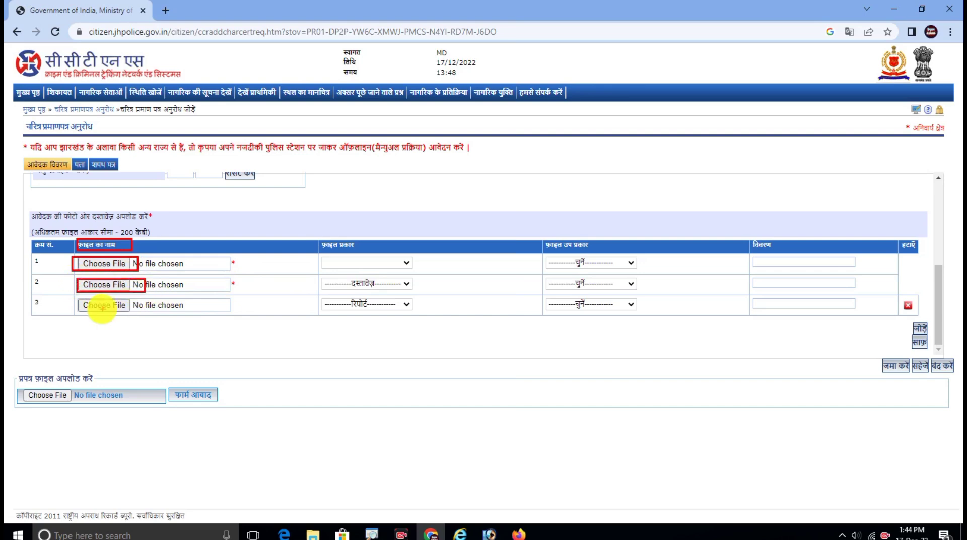
drag(75, 298, 142, 316)
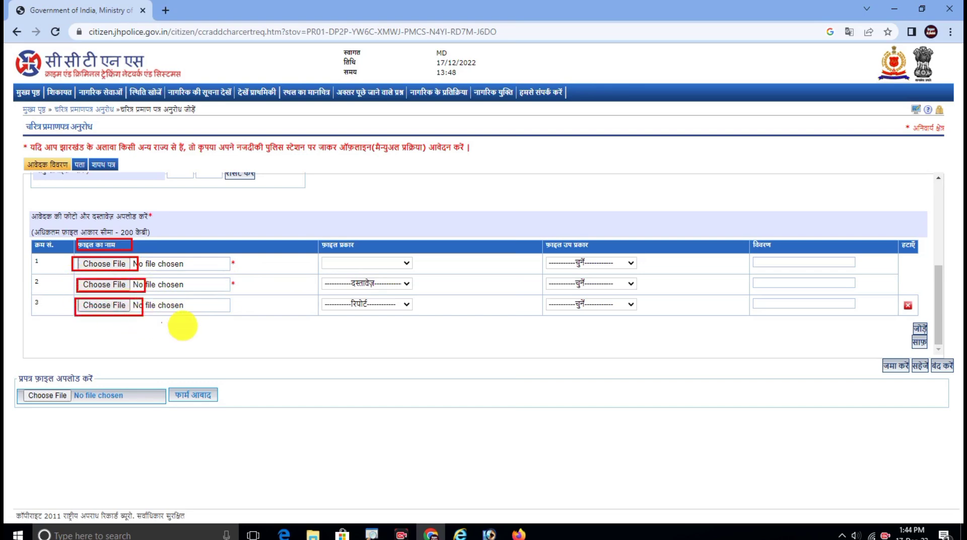
drag(302, 240, 373, 254)
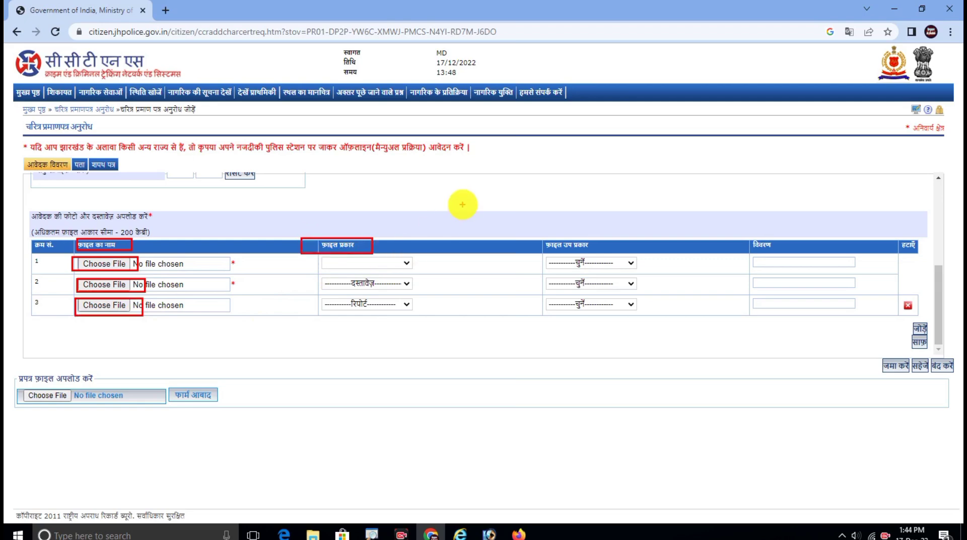
key(Escape)
Set row 1's file type to तस्वीर, keeping दस्तावेज़ and रिपोर्ट for rows 2 and 3
click(408, 263)
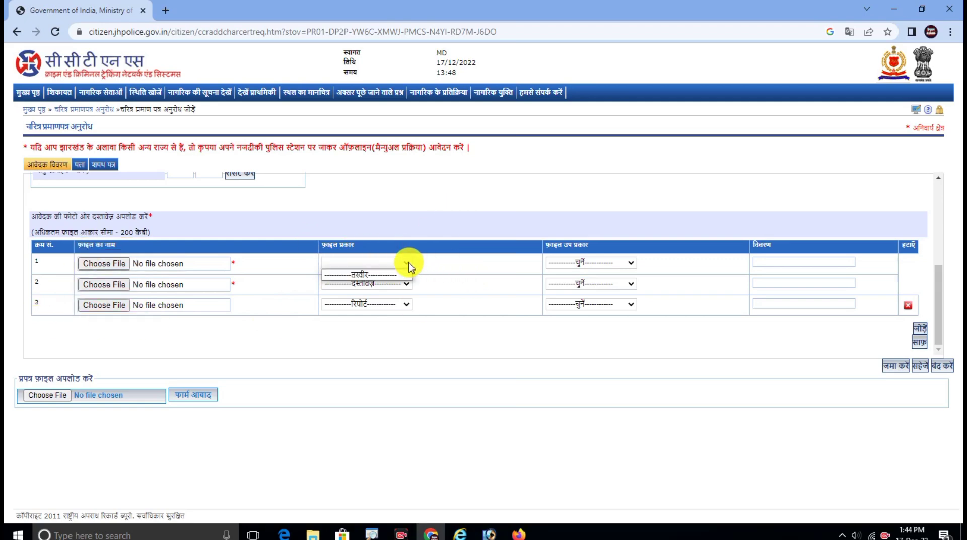
click(409, 263)
click(406, 263)
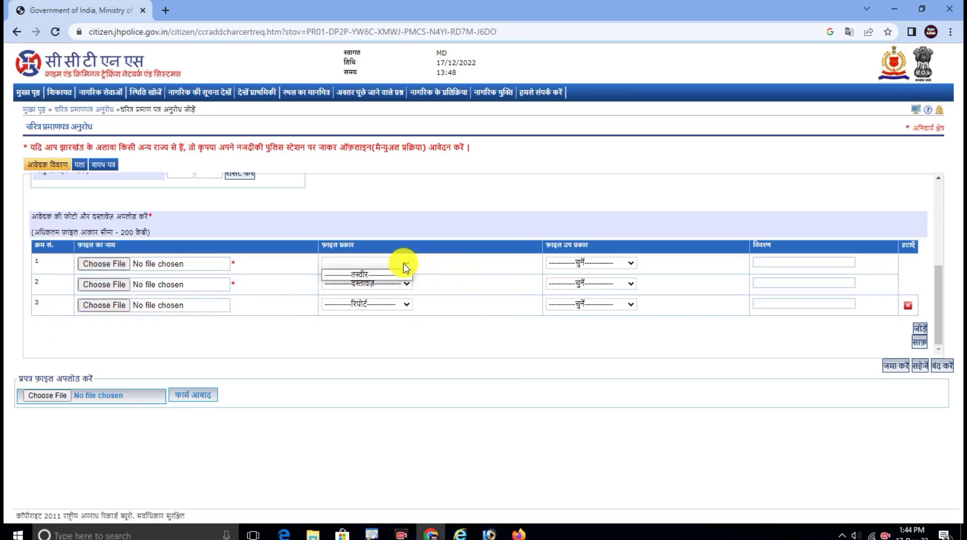
click(375, 276)
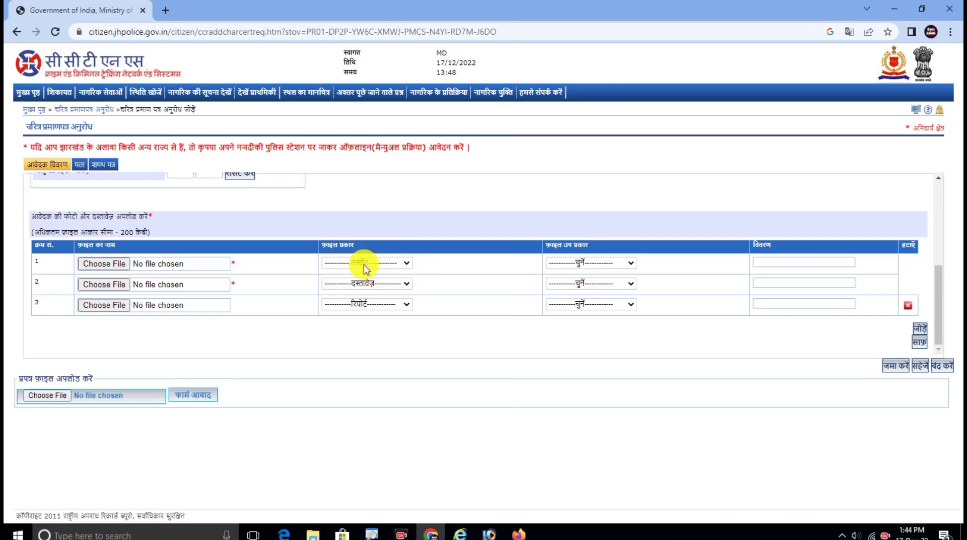
click(398, 264)
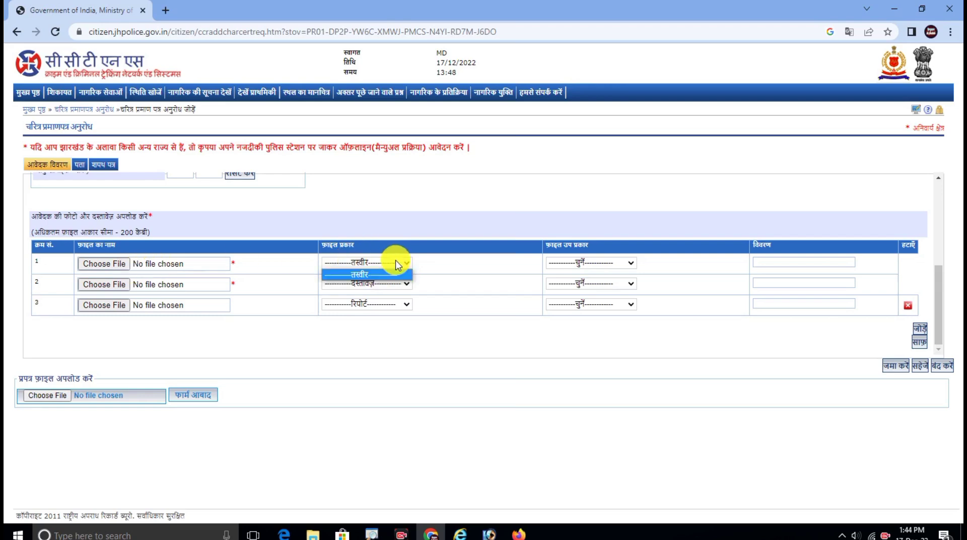
click(388, 274)
click(398, 282)
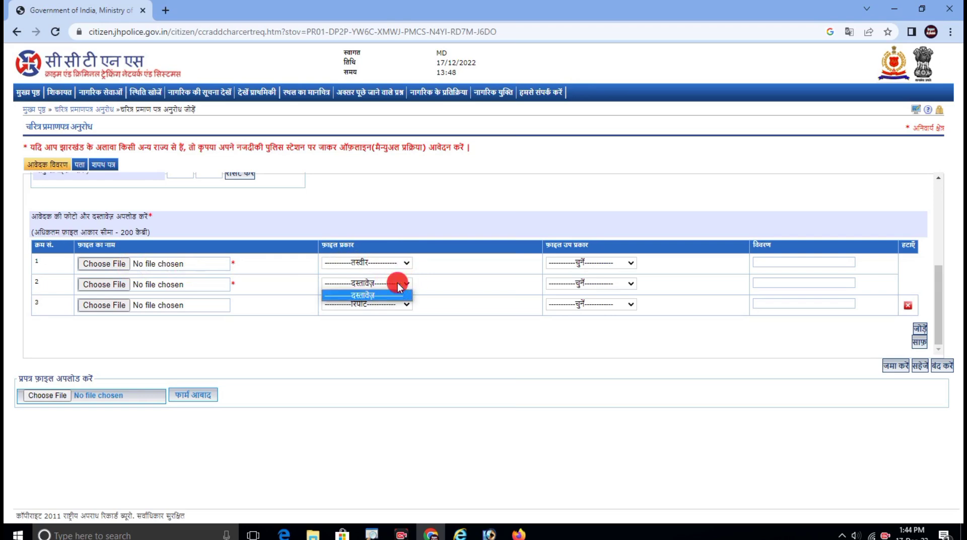
click(396, 293)
click(395, 304)
click(393, 306)
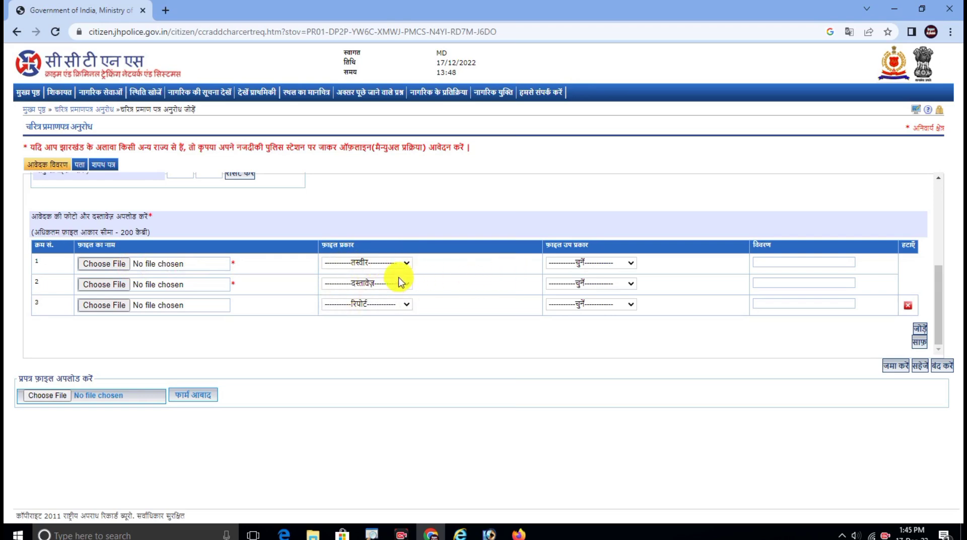
Set the photo row's sub-type to प्रत्यक्ष दृश्य, leaving other rows' sub-types unchanged
click(611, 262)
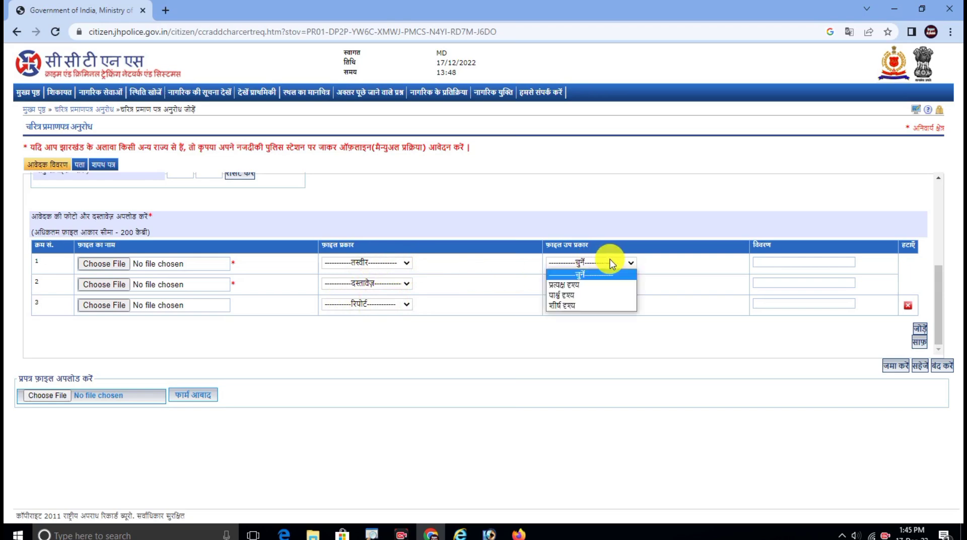
click(581, 285)
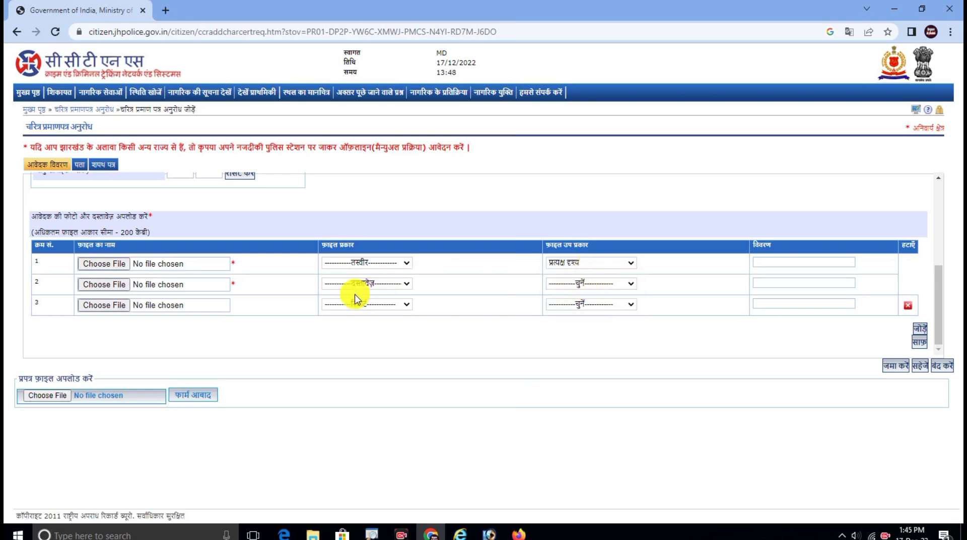
click(587, 284)
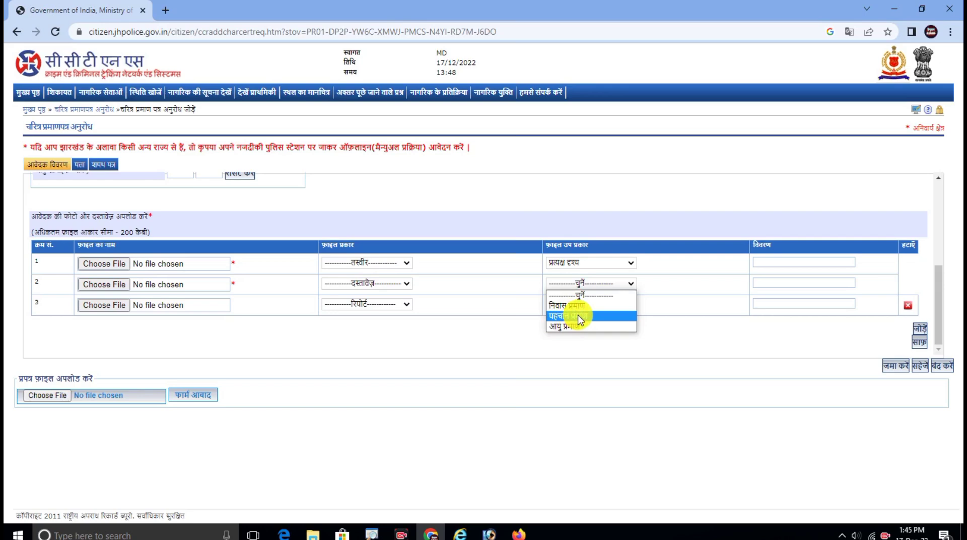
click(589, 349)
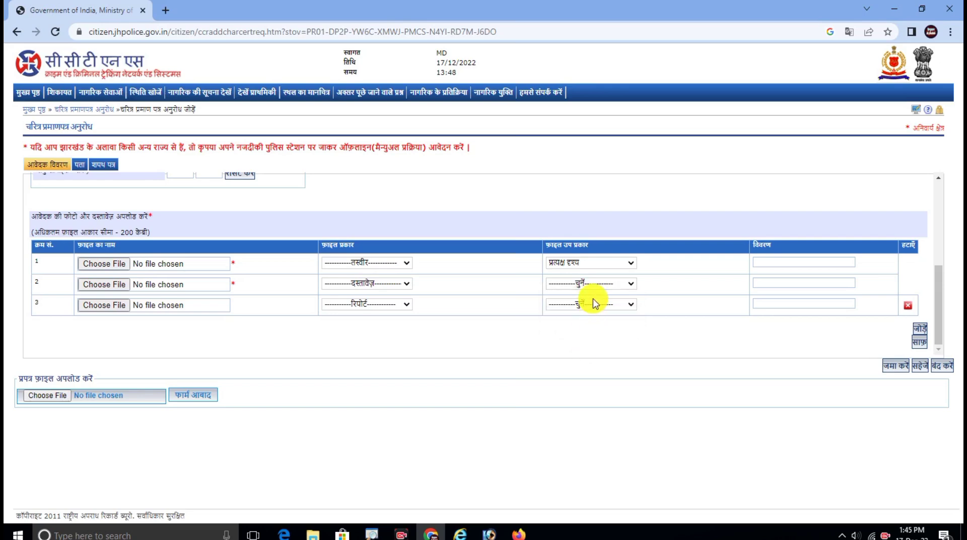
click(593, 304)
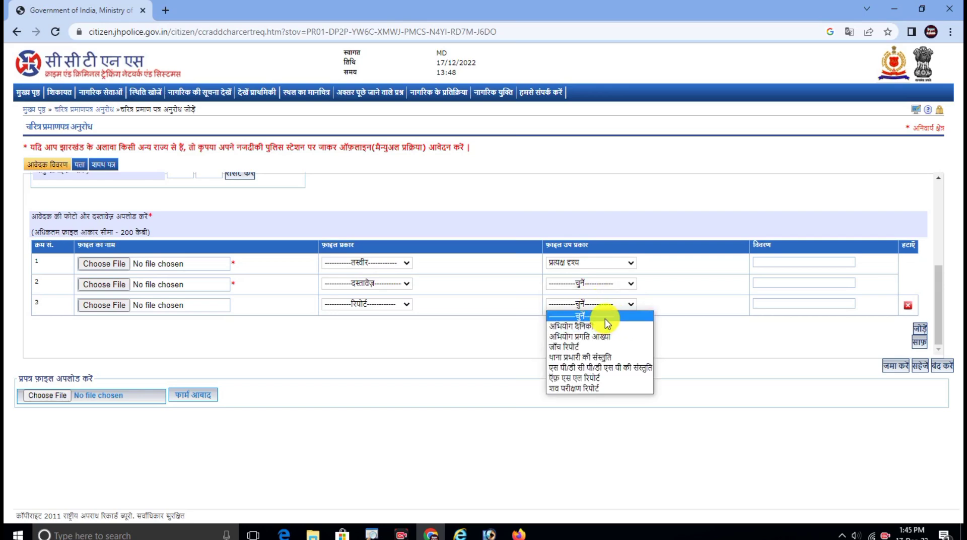
click(387, 309)
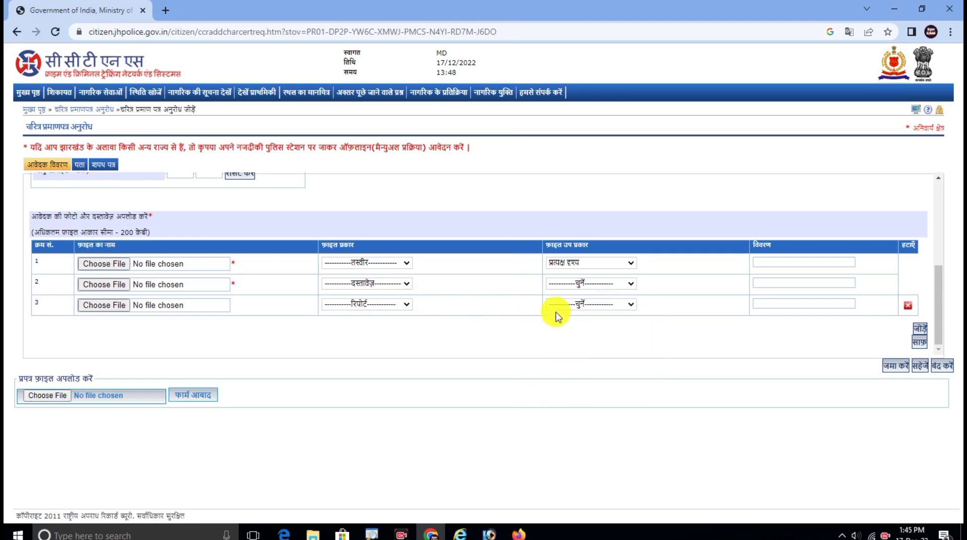
click(572, 305)
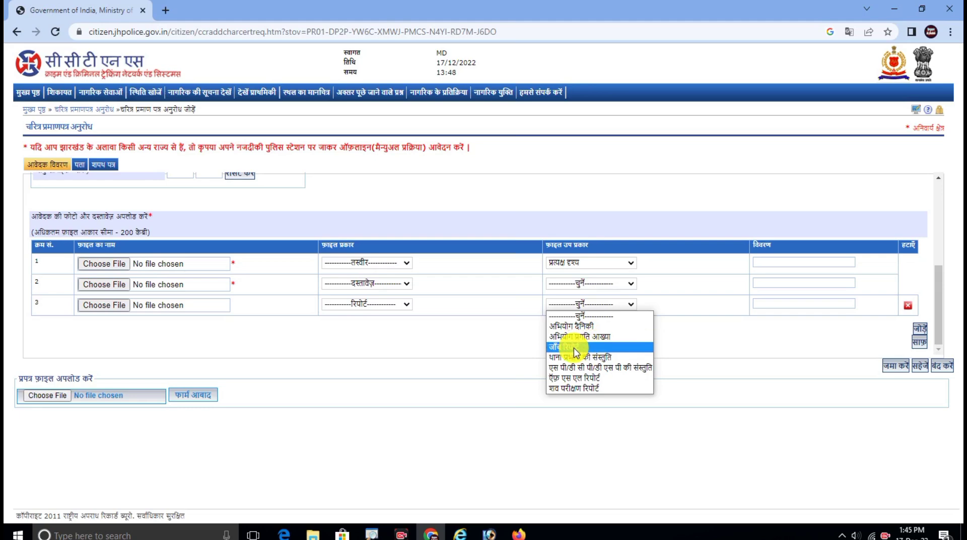
click(518, 360)
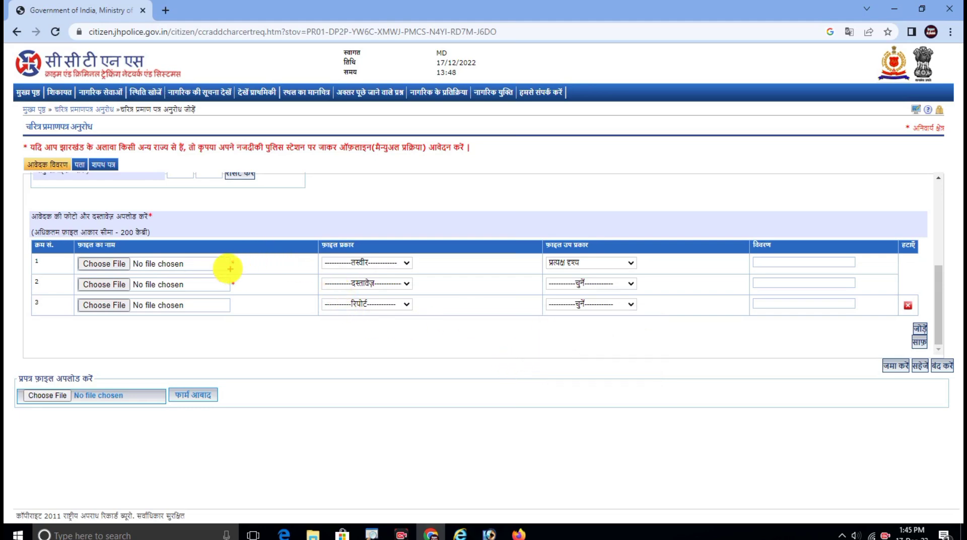
mouse_move(225, 263)
mouse_down()
mouse_move(248, 253)
mouse_move(248, 288)
mouse_move(287, 242)
mouse_up()
drag(260, 285, 292, 266)
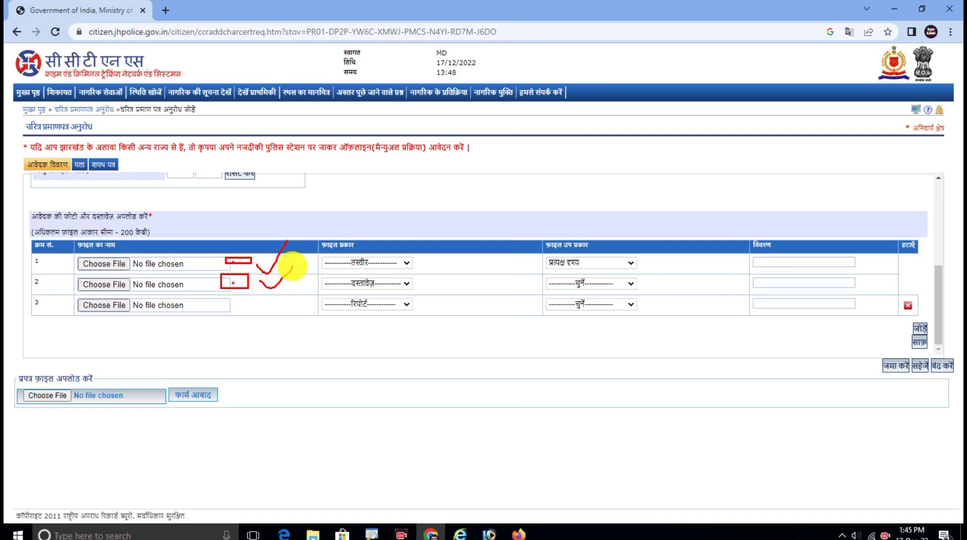
drag(535, 295, 654, 316)
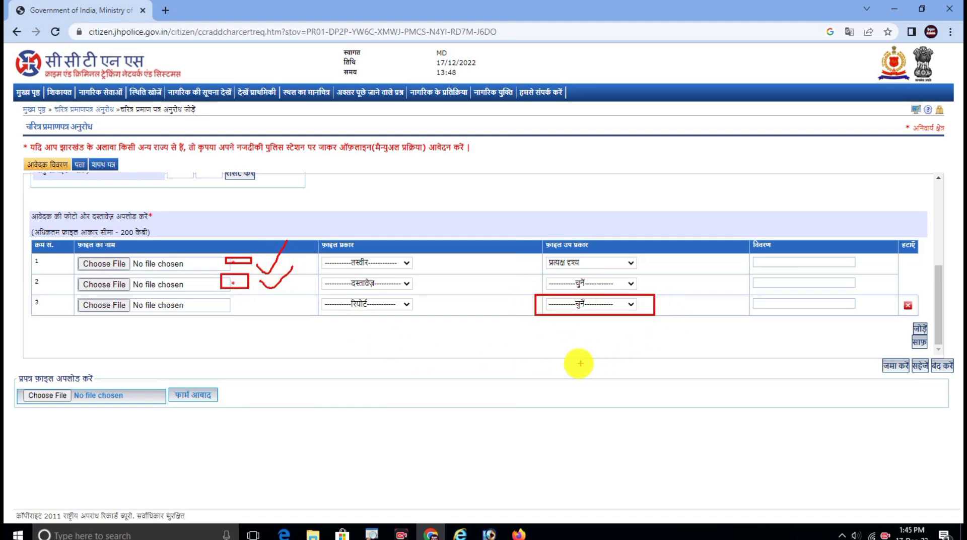
key(Escape)
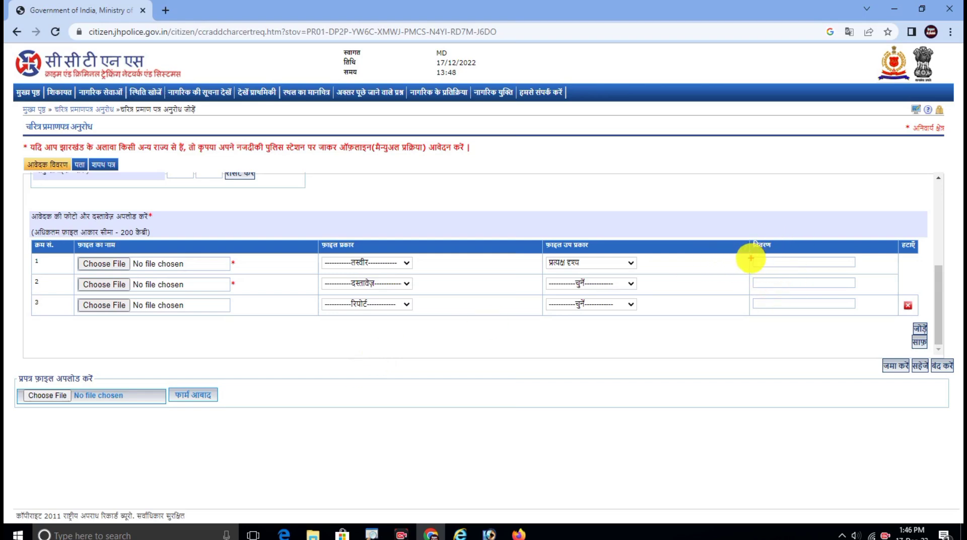
drag(754, 257, 819, 262)
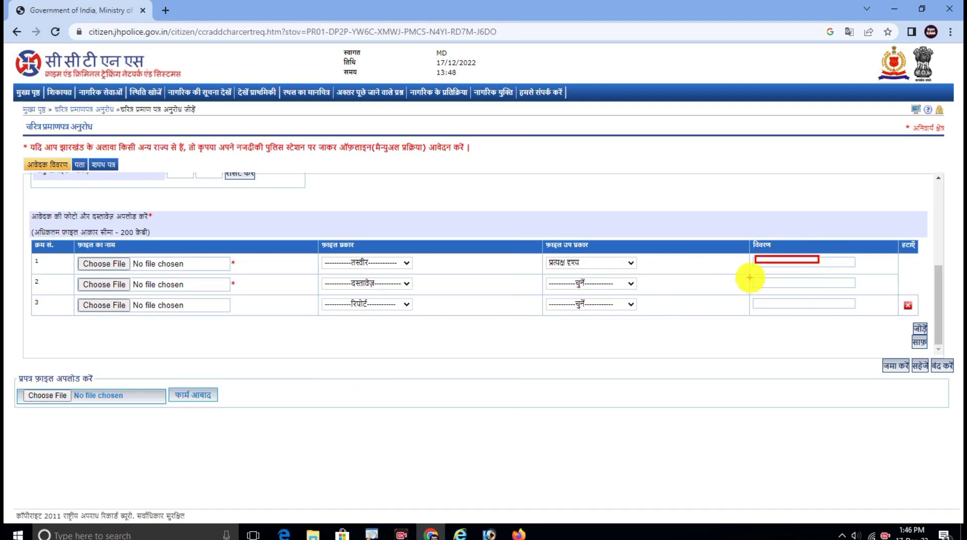
drag(750, 278, 865, 288)
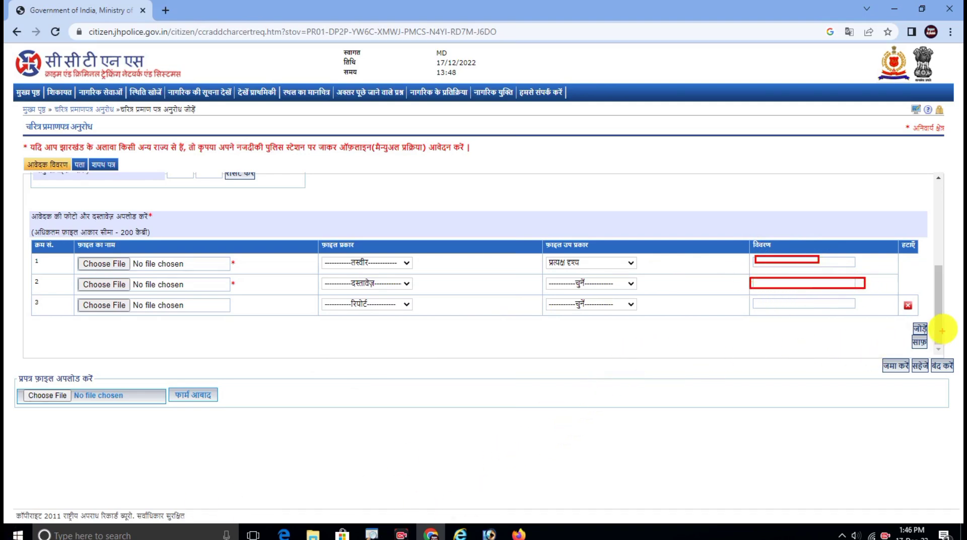
drag(906, 318, 939, 345)
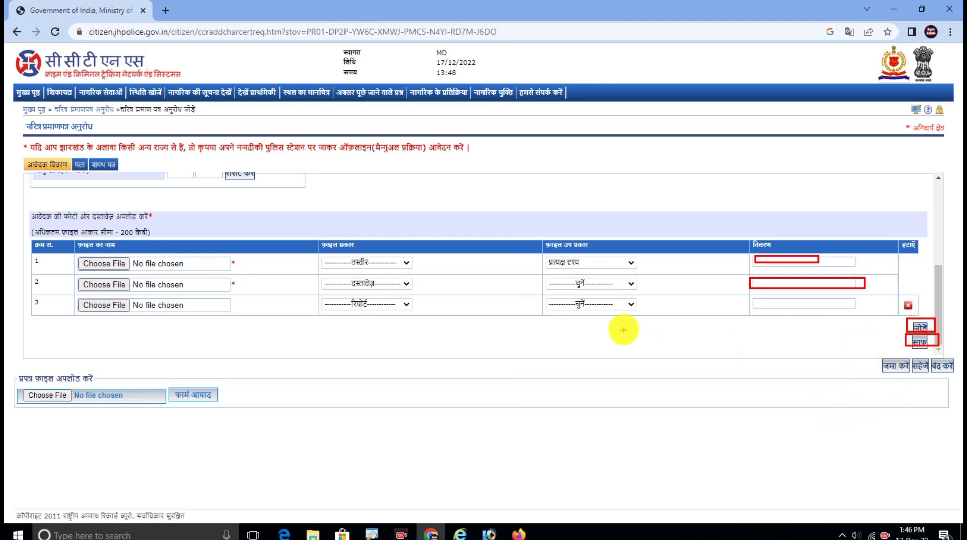
key(Escape)
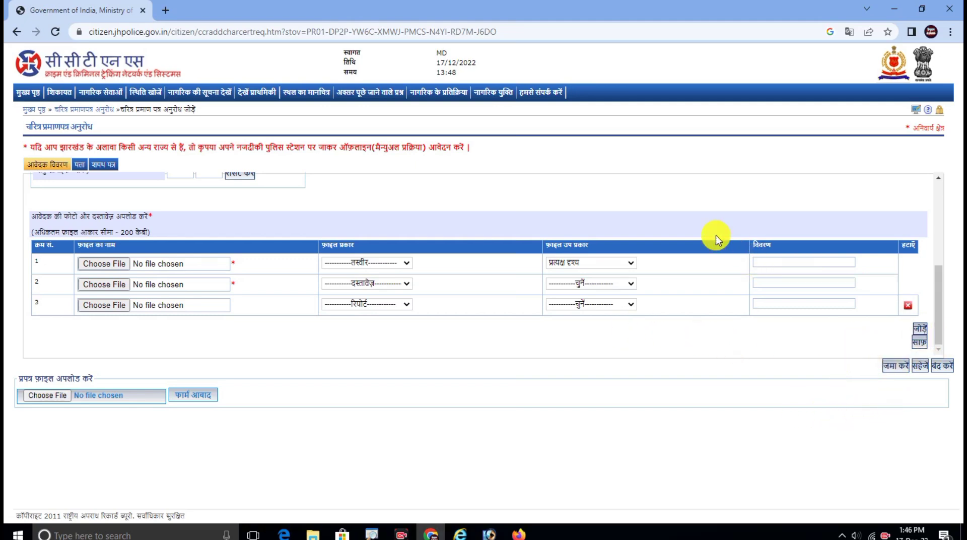
click(80, 166)
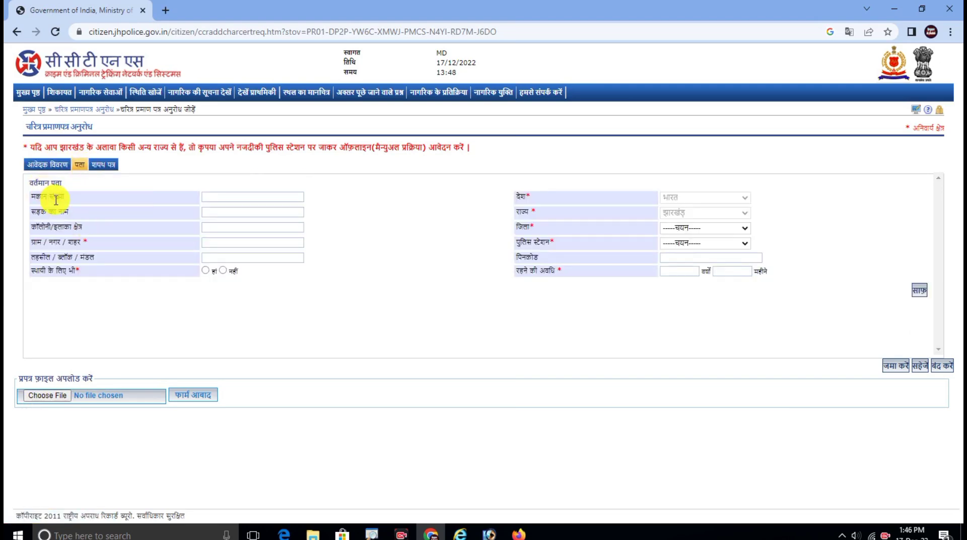
drag(29, 179, 85, 192)
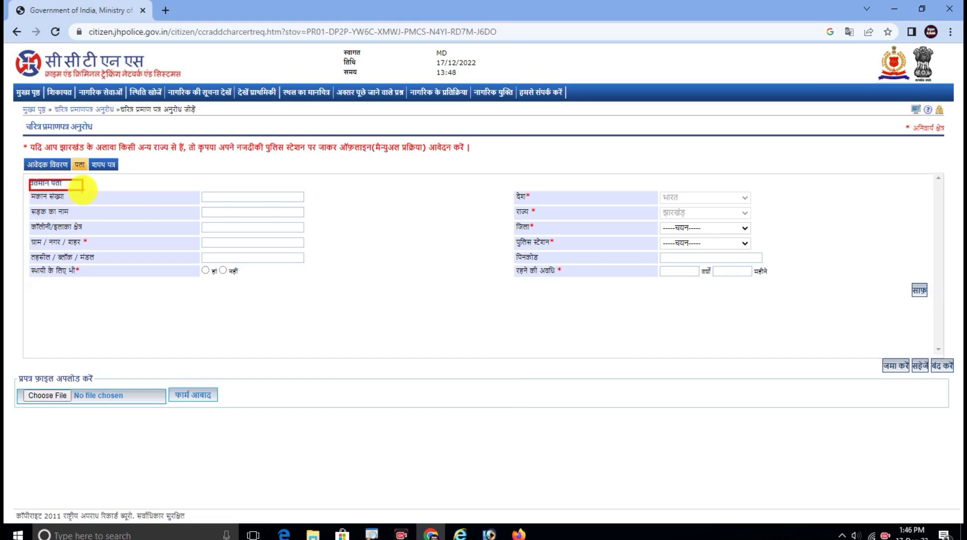
drag(152, 250, 201, 199)
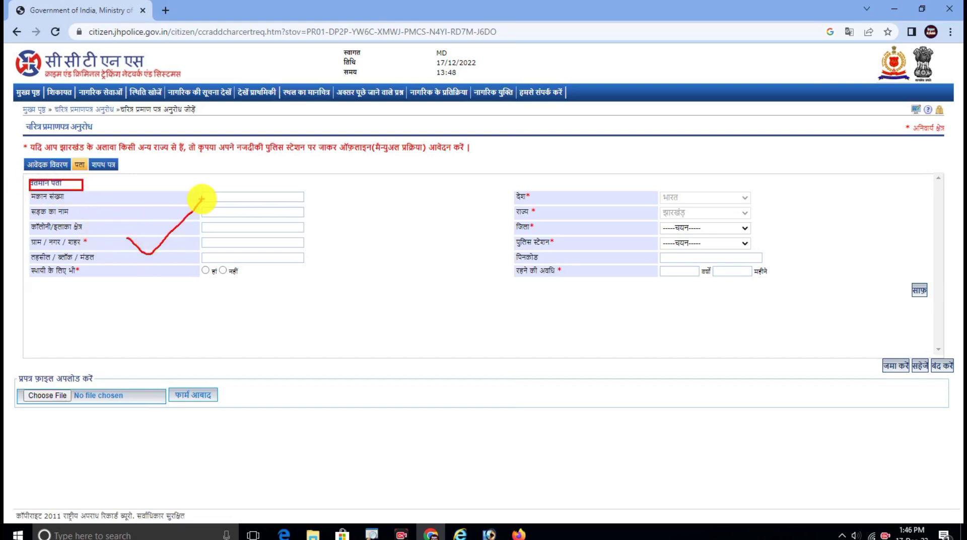
mouse_move(485, 223)
mouse_down()
mouse_move(523, 259)
mouse_move(561, 190)
mouse_up()
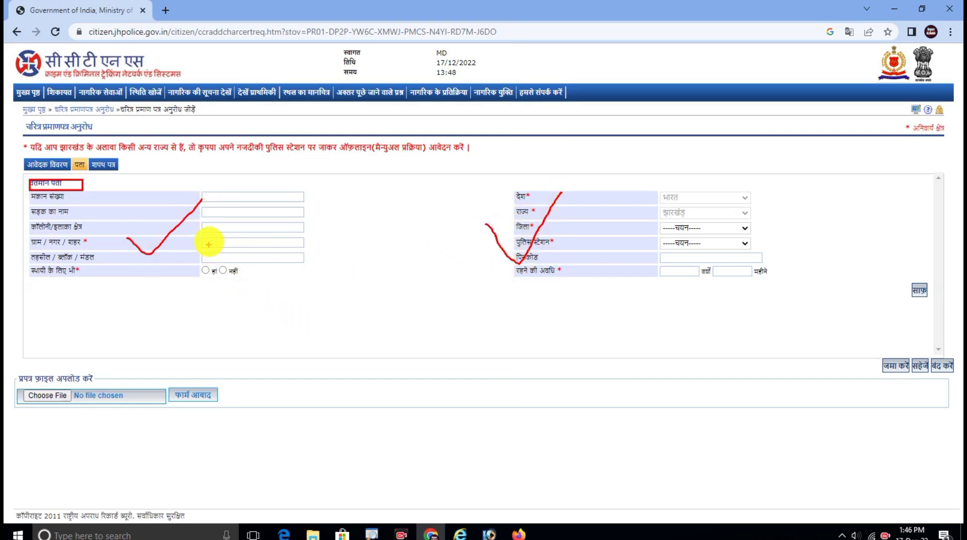
drag(234, 233, 327, 194)
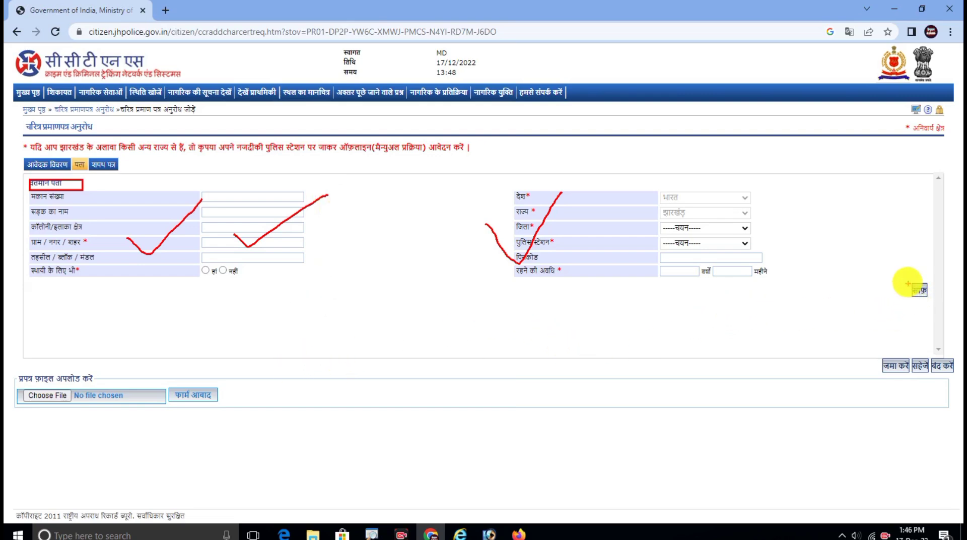
drag(875, 353, 909, 376)
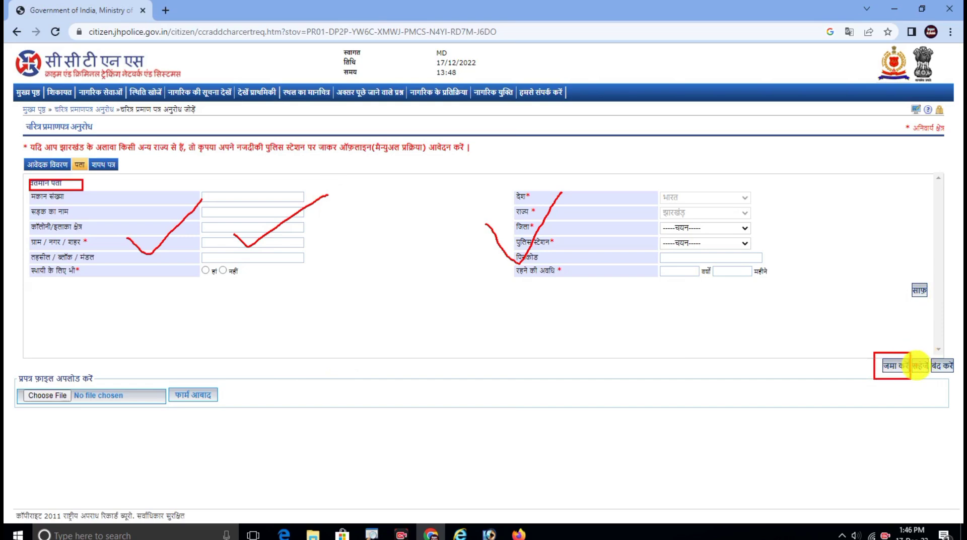
key(Escape)
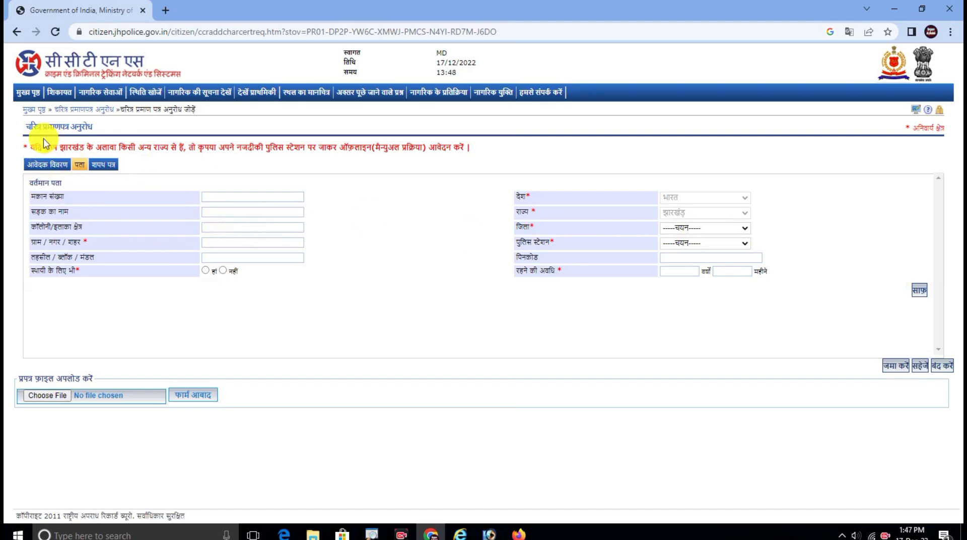
In the शपथ पत्र section, answer नहीं to criminal proceedings and tick the information-correct declaration
click(101, 168)
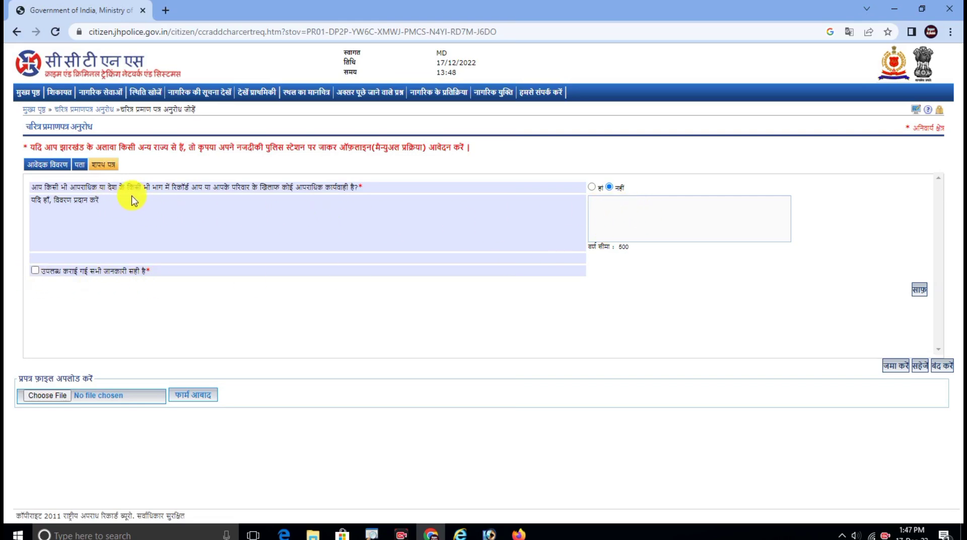
click(619, 188)
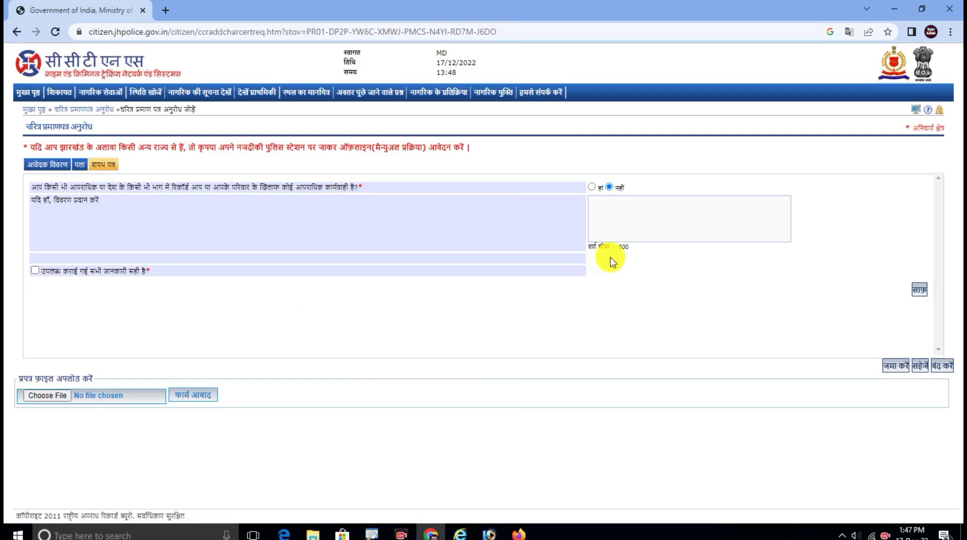
drag(586, 240, 638, 254)
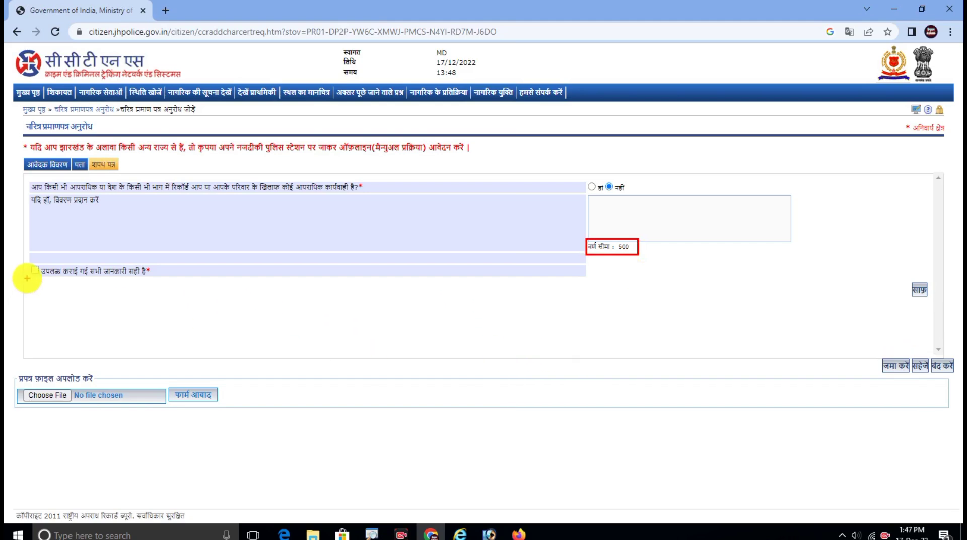
drag(24, 262, 53, 277)
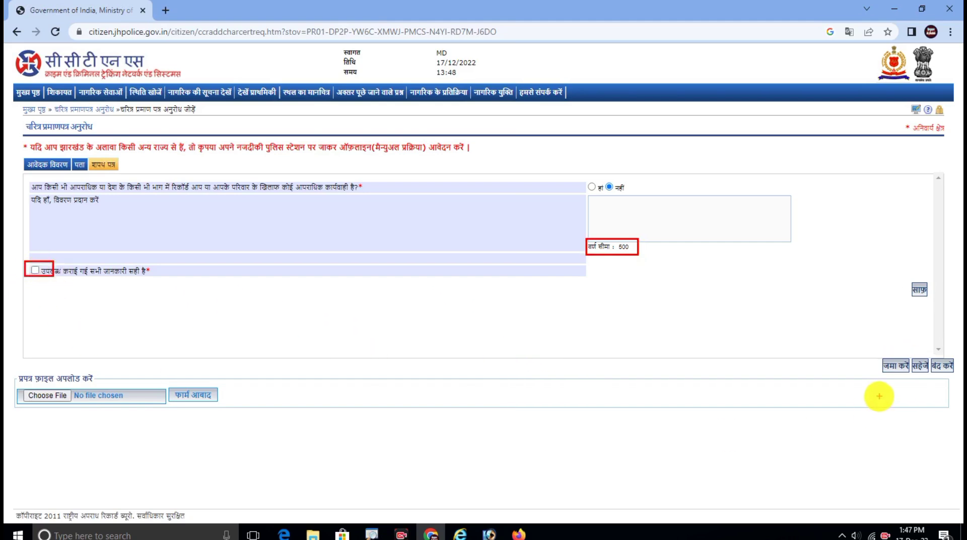
mouse_move(880, 353)
mouse_down()
mouse_move(916, 371)
mouse_move(902, 375)
mouse_up()
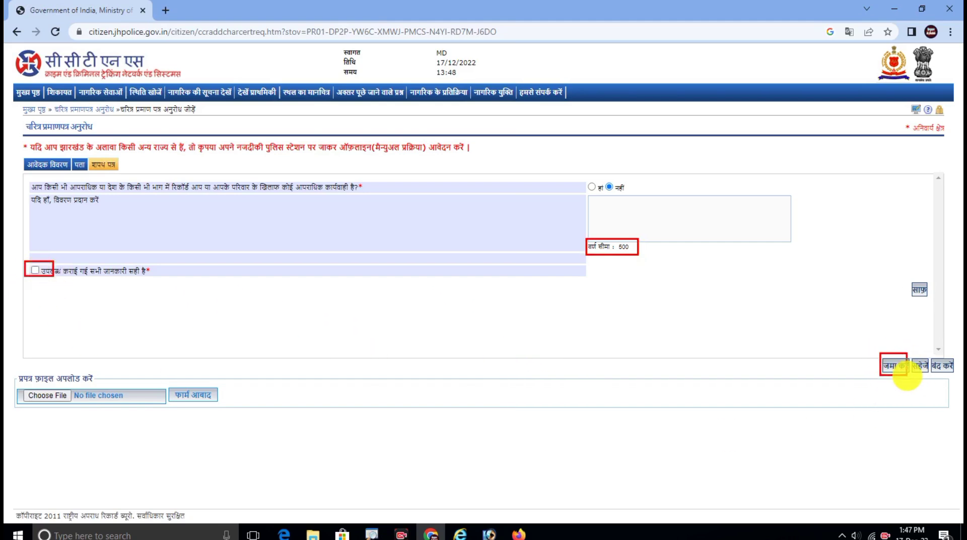
key(Escape)
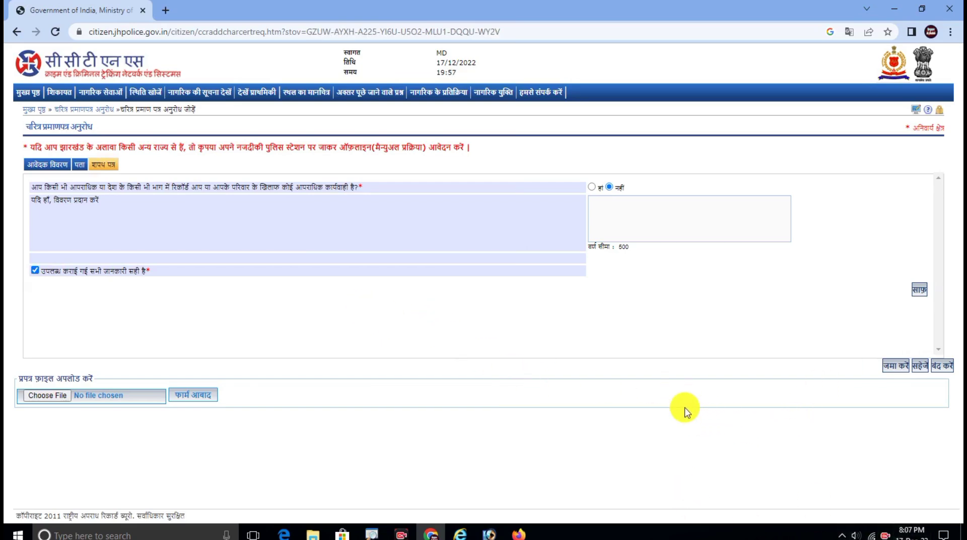
Submit the request with जमा करें and download the printable receipt PDF from the confirmation banner
click(894, 367)
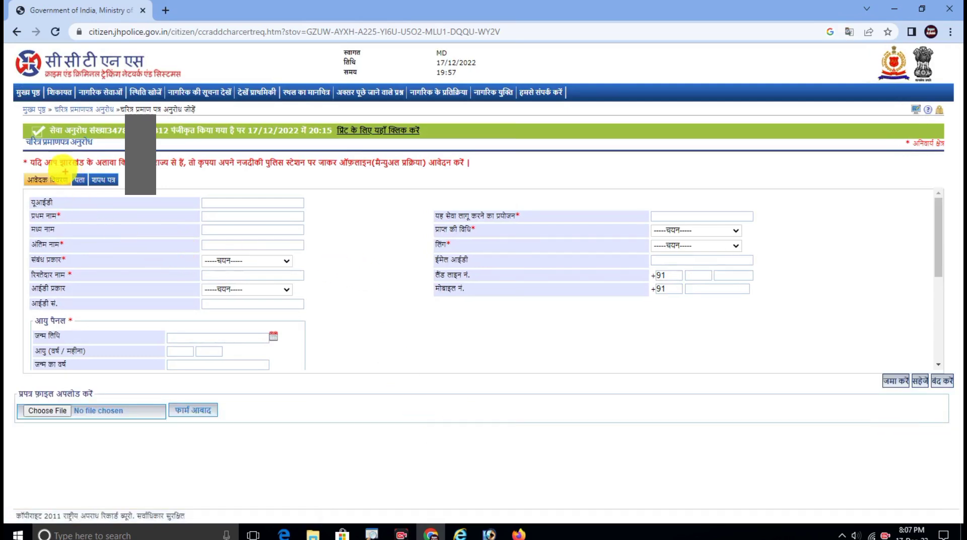
mouse_move(21, 116)
mouse_down()
mouse_move(217, 144)
mouse_move(428, 144)
mouse_up()
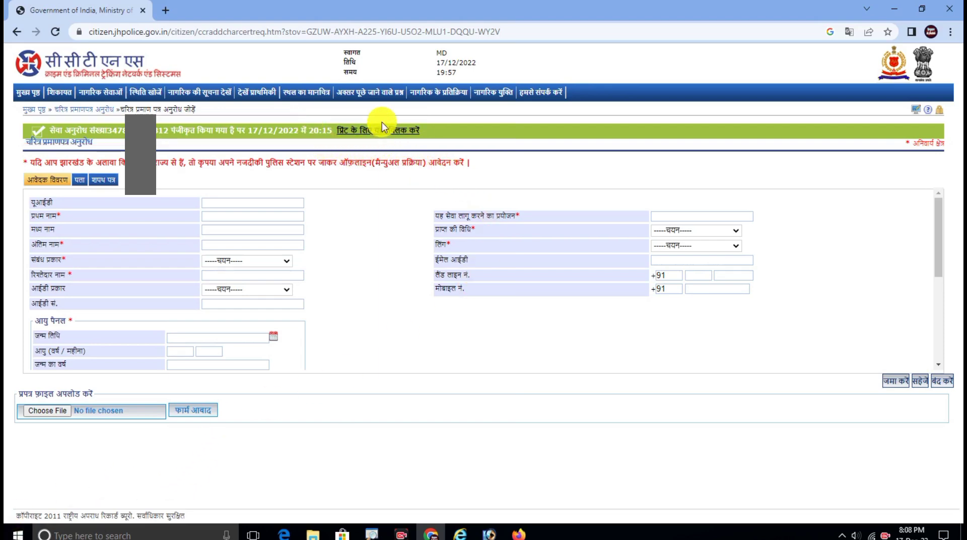
click(394, 135)
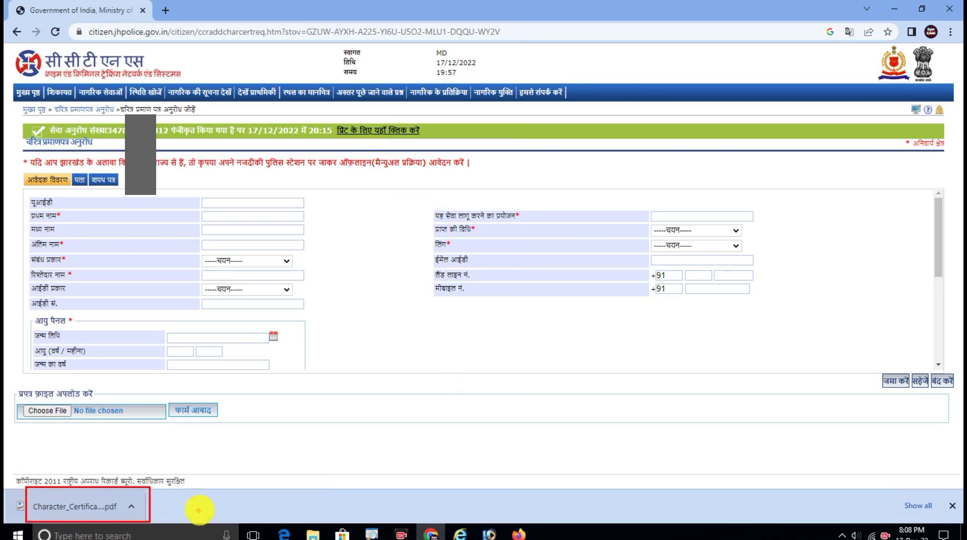
Open the downloaded Character_Certificate_Request.pdf from Chrome's downloads bar
click(131, 508)
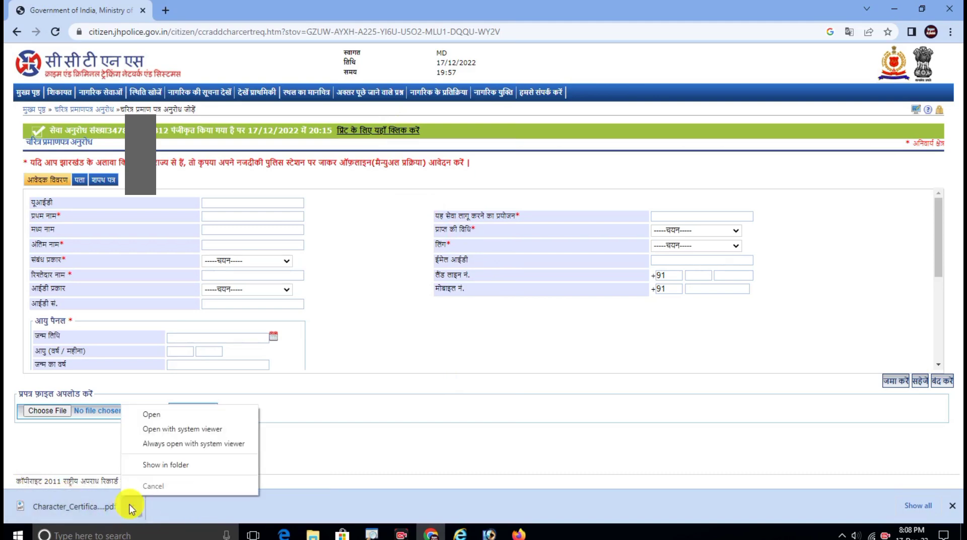
click(158, 418)
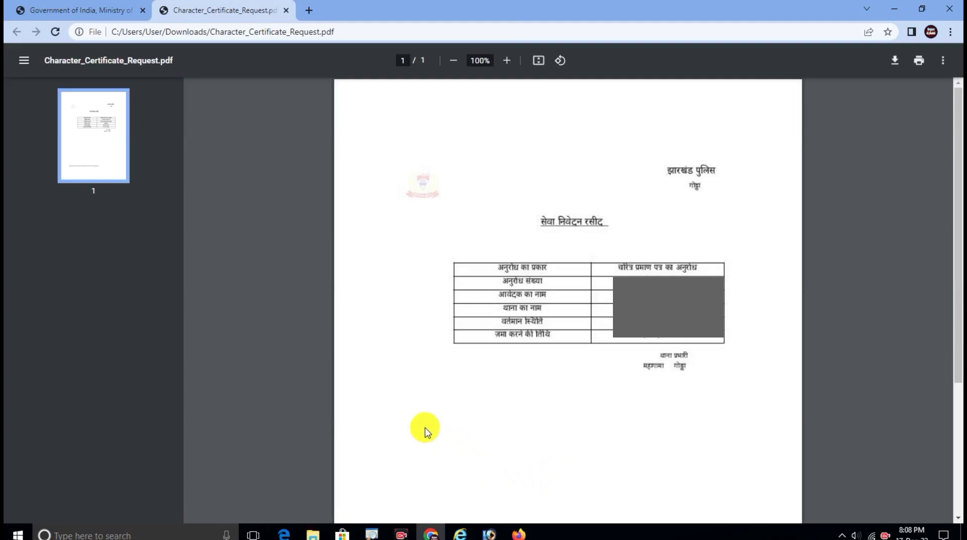
Review the सेवा निवेदन रसीद receipt's title and table, then open a blank new tab
drag(522, 200, 640, 235)
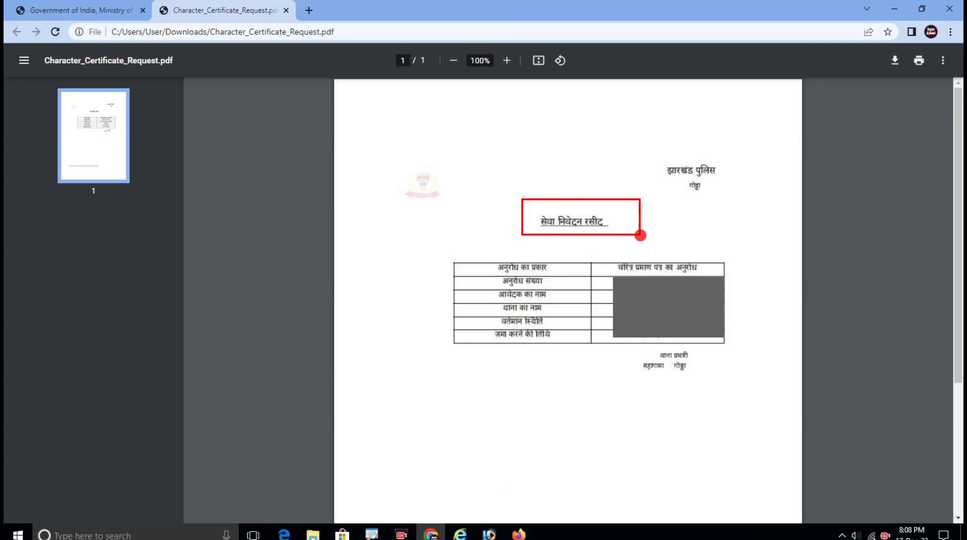
mouse_move(508, 219)
mouse_down()
mouse_move(540, 201)
mouse_move(563, 168)
mouse_up()
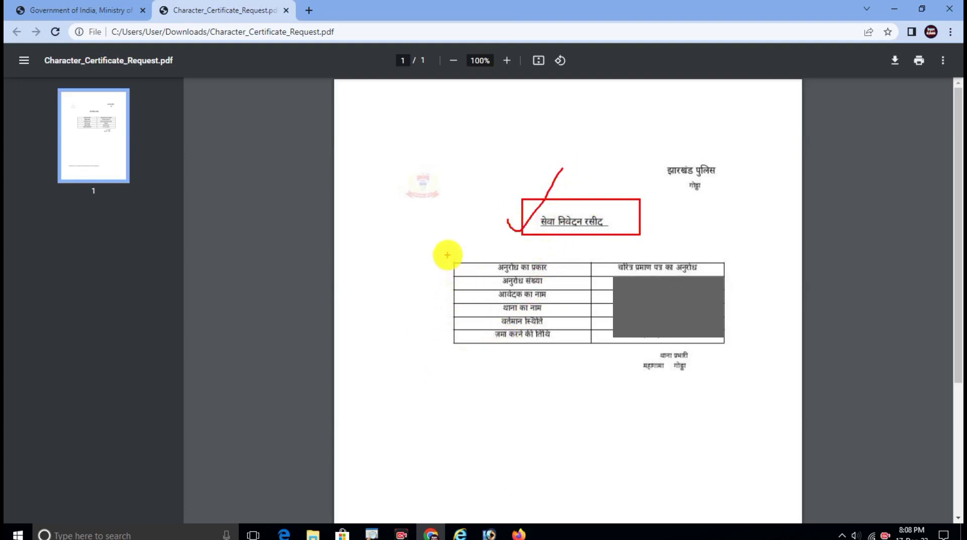
mouse_move(445, 246)
mouse_down()
mouse_move(524, 346)
mouse_move(568, 363)
mouse_up()
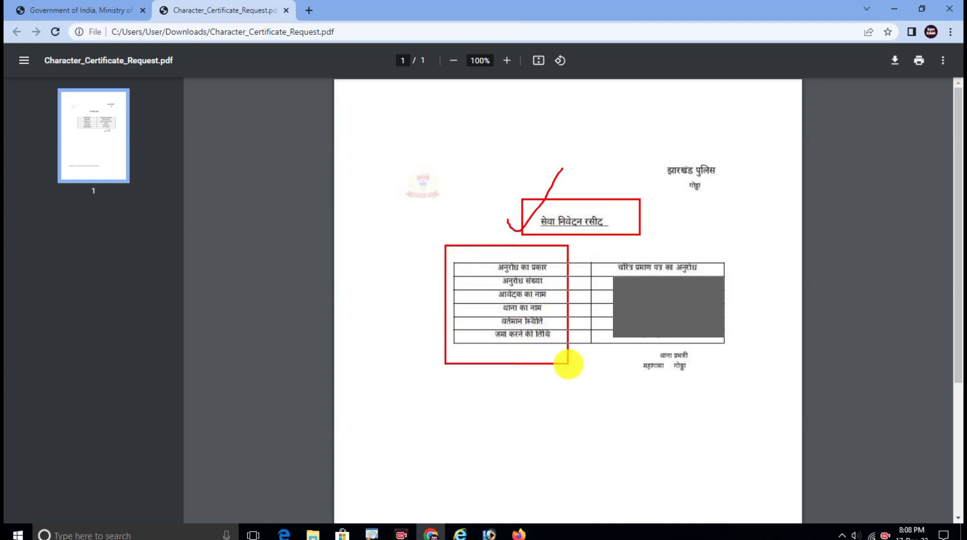
mouse_move(414, 350)
mouse_down()
mouse_move(457, 310)
mouse_move(445, 330)
mouse_up()
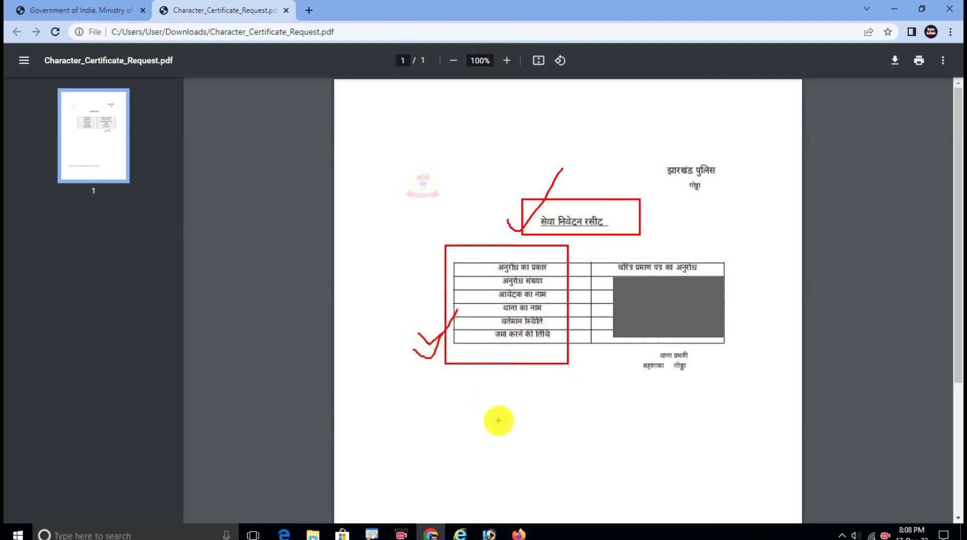
key(Escape)
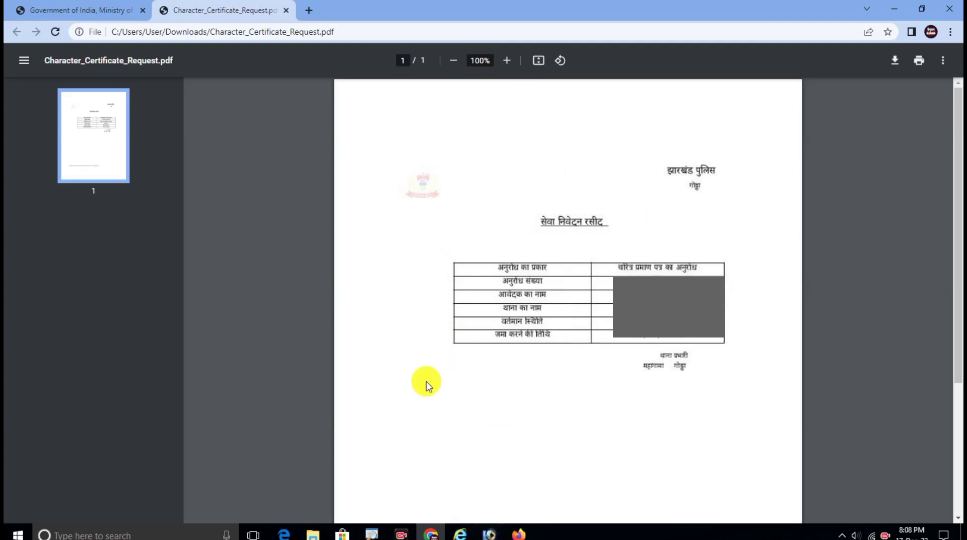
key(ctrl+t)
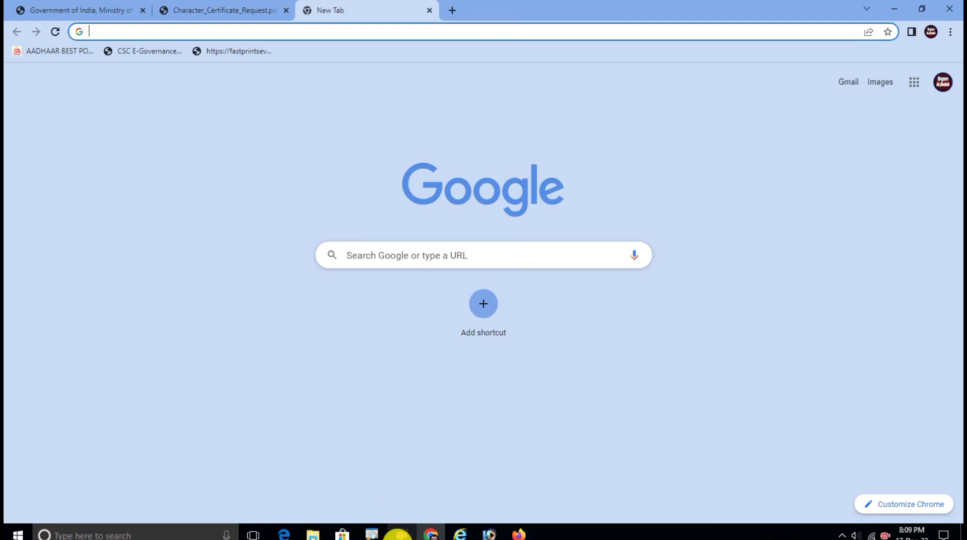
click(398, 534)
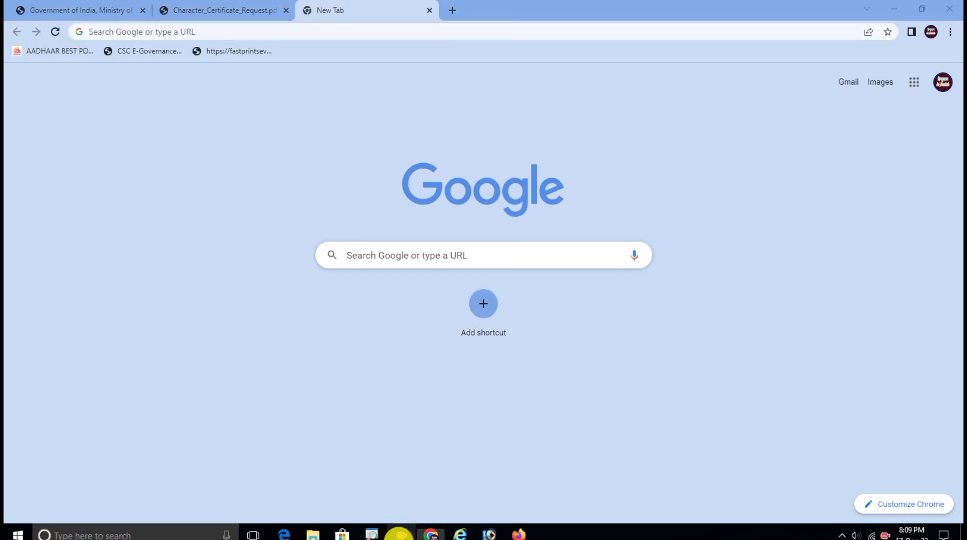
click(834, 510)
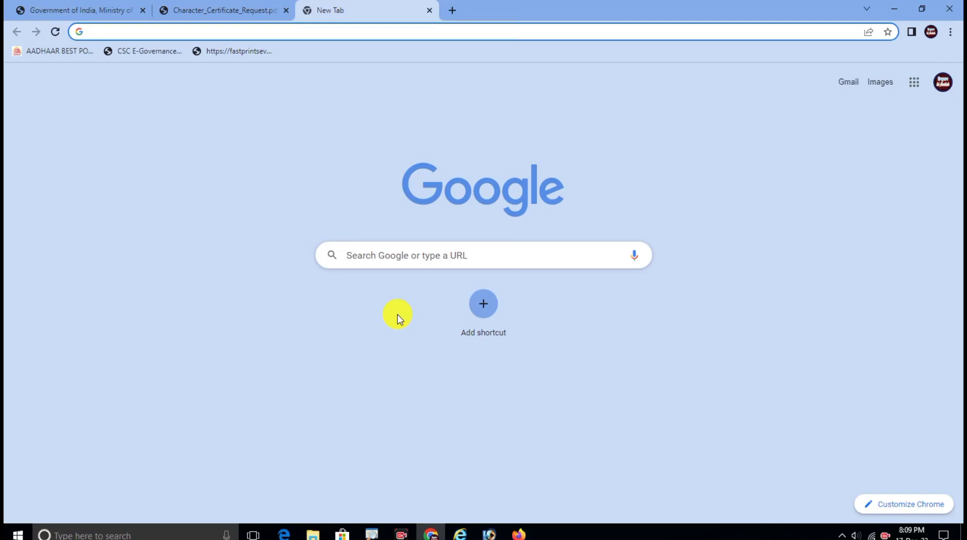
click(401, 533)
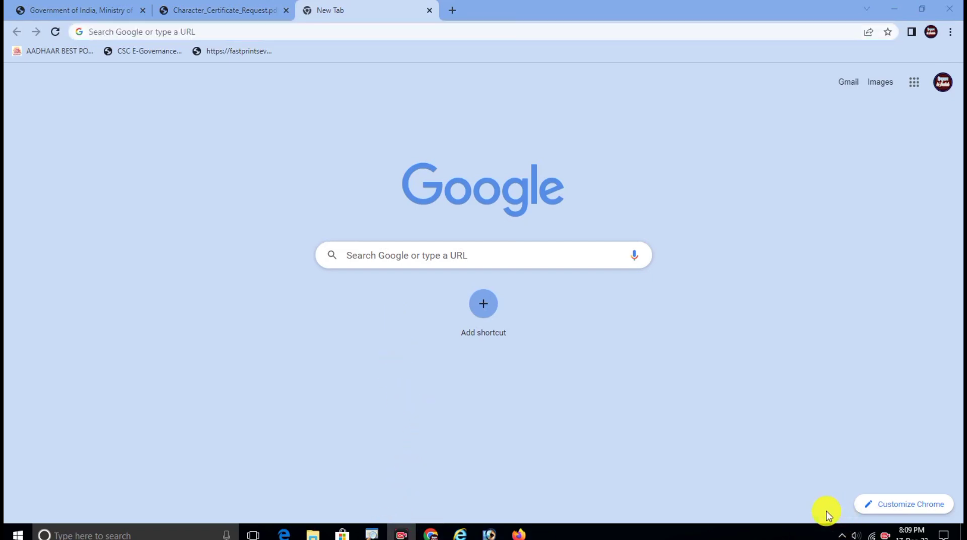